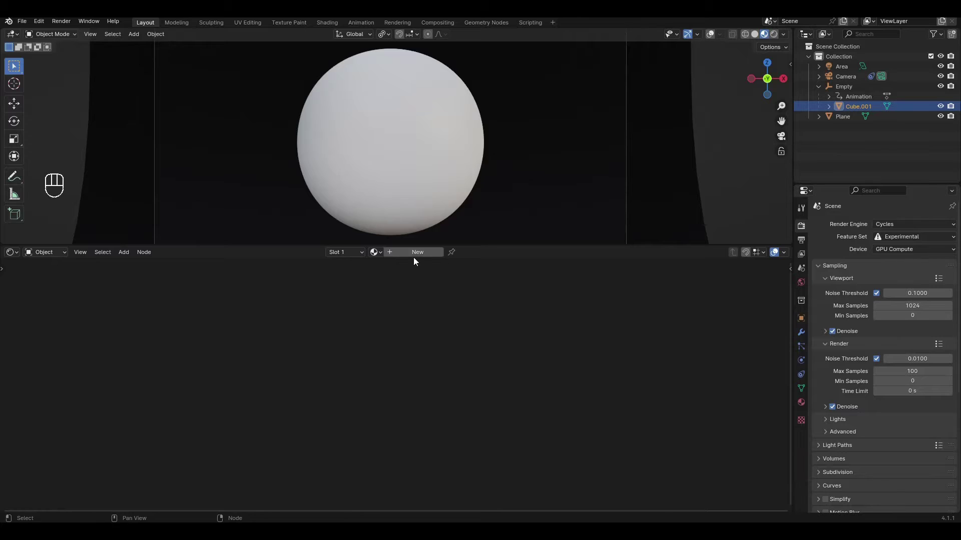
- Create a new material on the sphere and rename it 'ice'
click(414, 255)
double_click(414, 254)
key(BackSpace)
text(Ice)
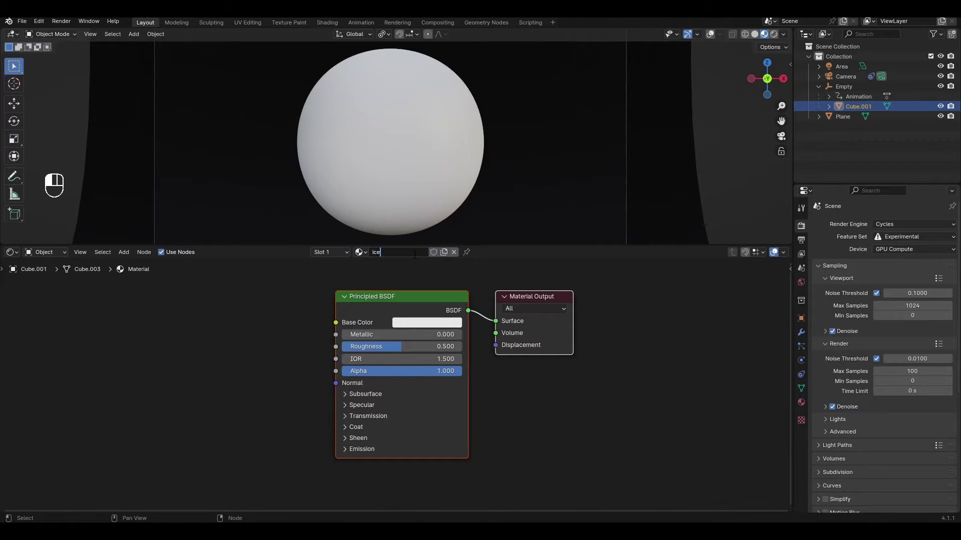
key(Return)
click(408, 264)
text(i)
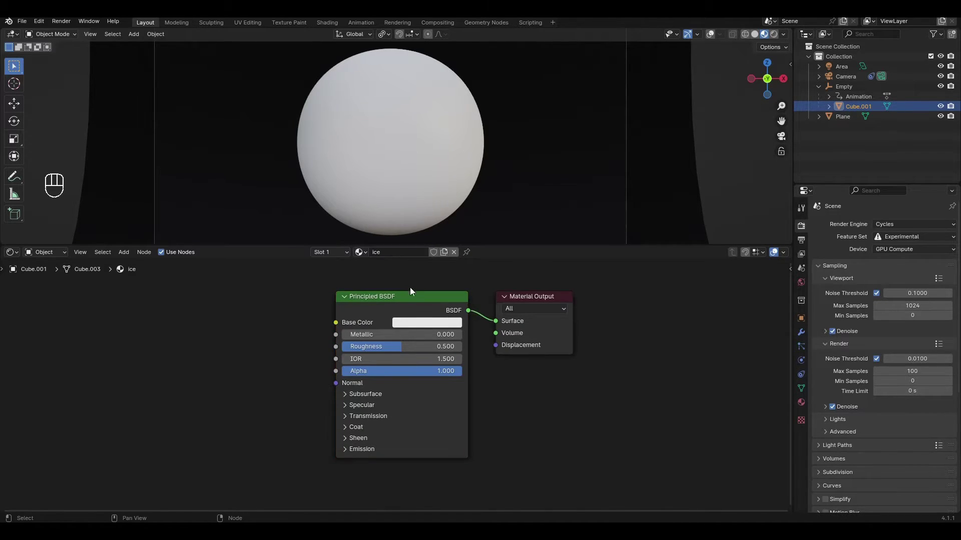
- Give the ice material a full-brightness pale blue base colour
click(412, 323)
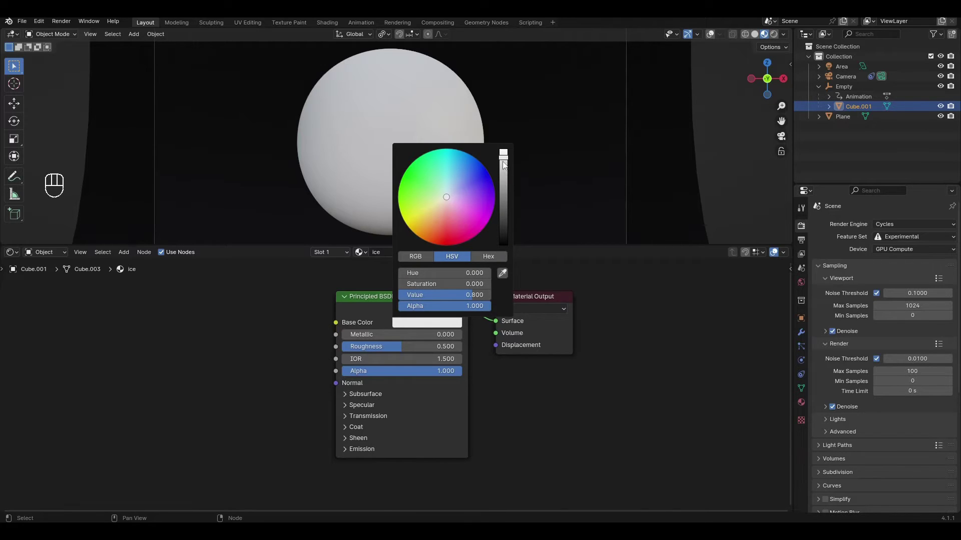
drag(504, 165, 502, 151)
click(449, 190)
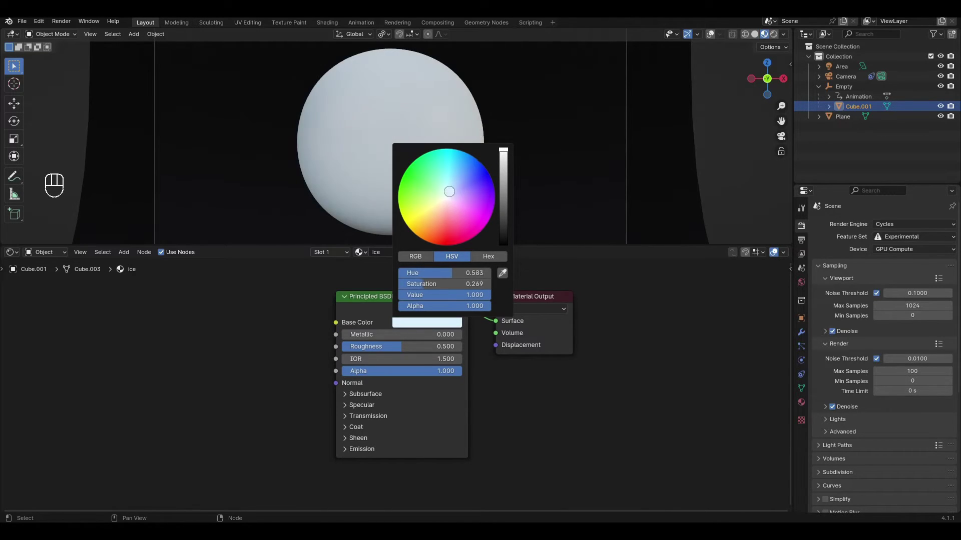
drag(449, 191, 451, 191)
- Set the Transmission Weight to 1.0 so the sphere looks glassy
click(345, 417)
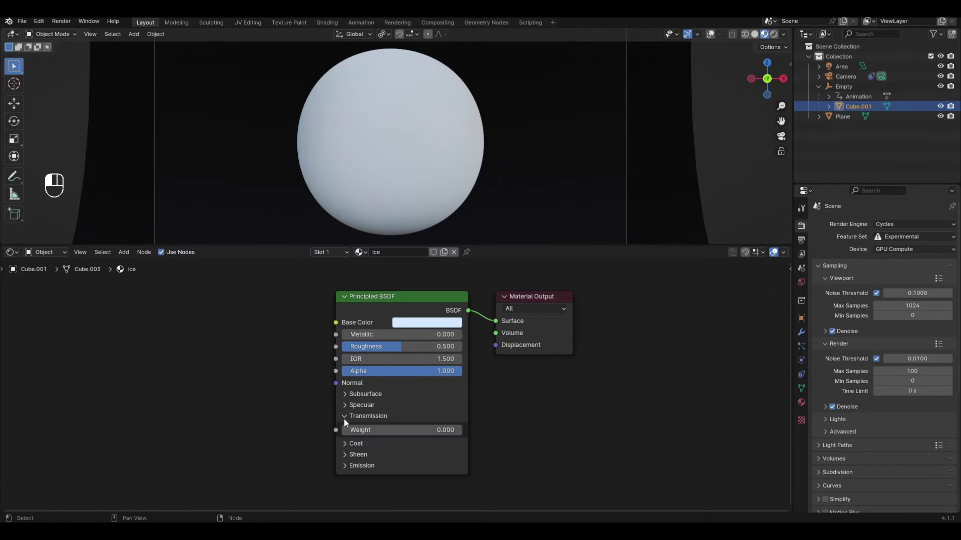
drag(346, 428, 463, 434)
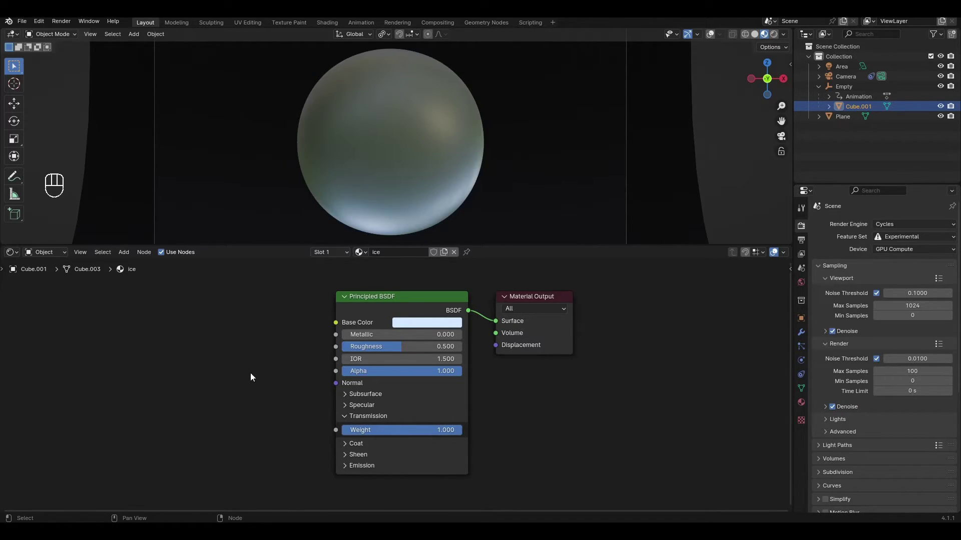
middle_drag(251, 377, 401, 373)
- Add a Color Ramp whose Color drives the shader's Roughness
key(shift+a)
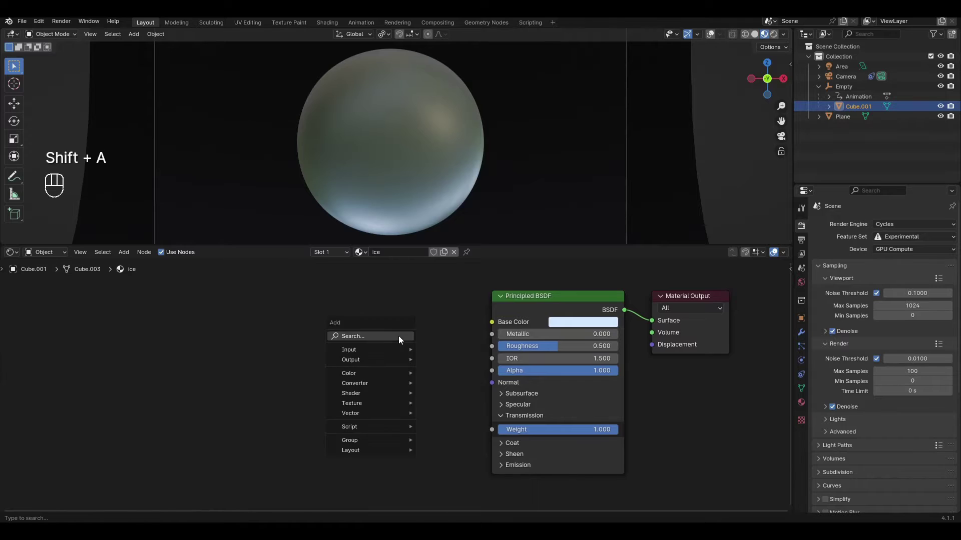
text(col)
key(Down)
key(Return)
click(328, 314)
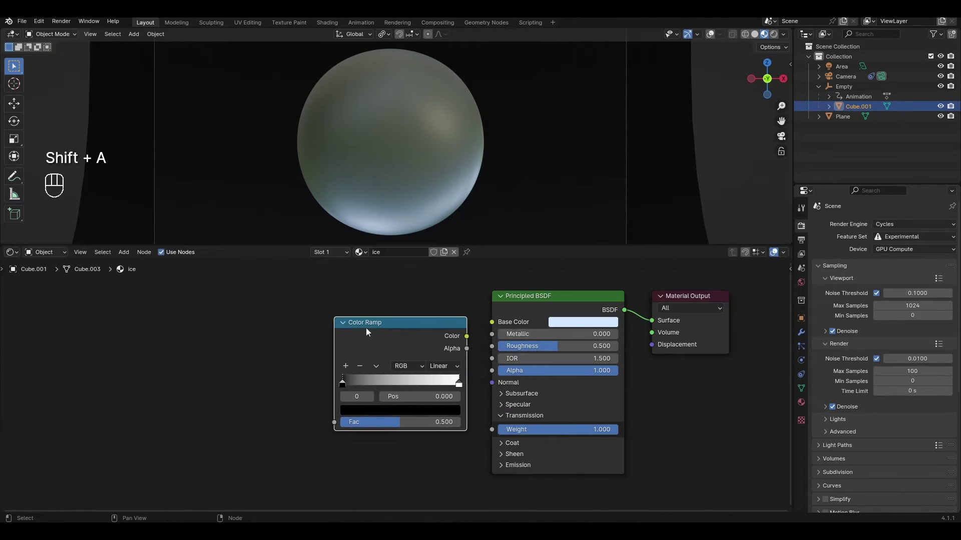
drag(466, 335, 500, 349)
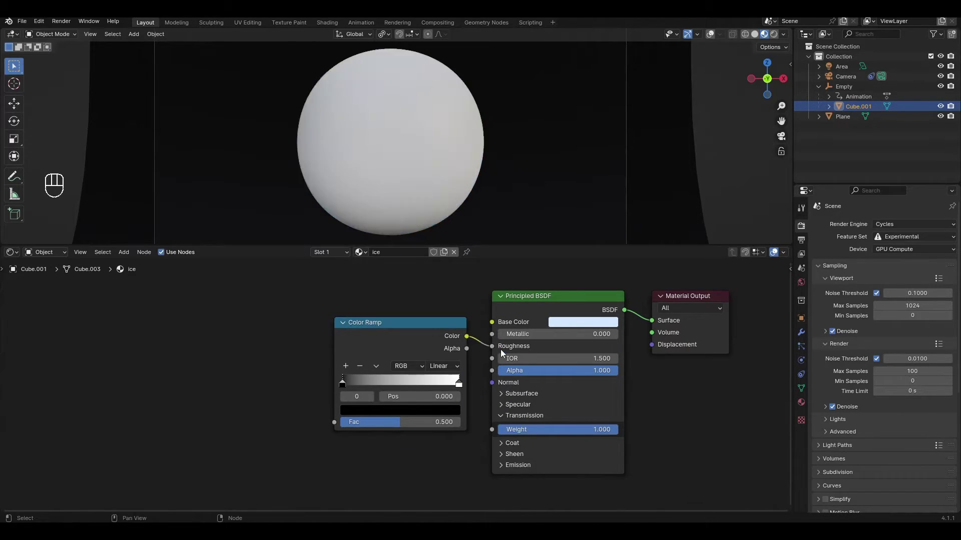
middle_drag(353, 363, 438, 358)
- Add a Noise Texture and feed its Fac into the Color Ramp
key(shift+a)
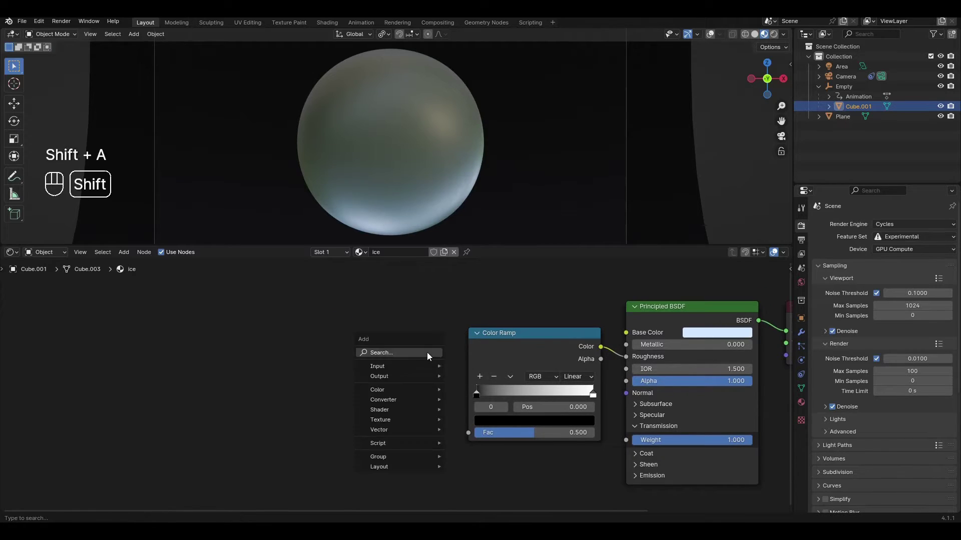
click(428, 352)
text(noise)
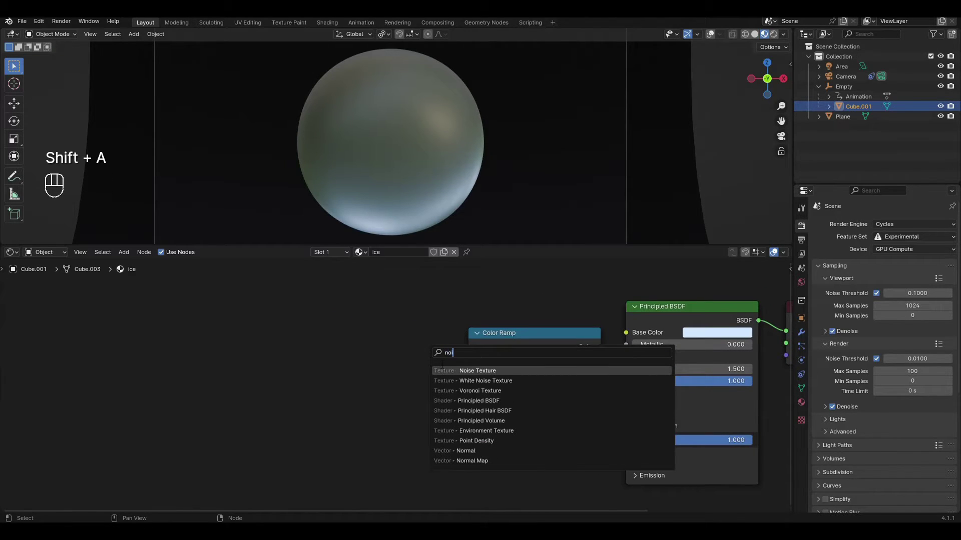
key(Return)
click(354, 312)
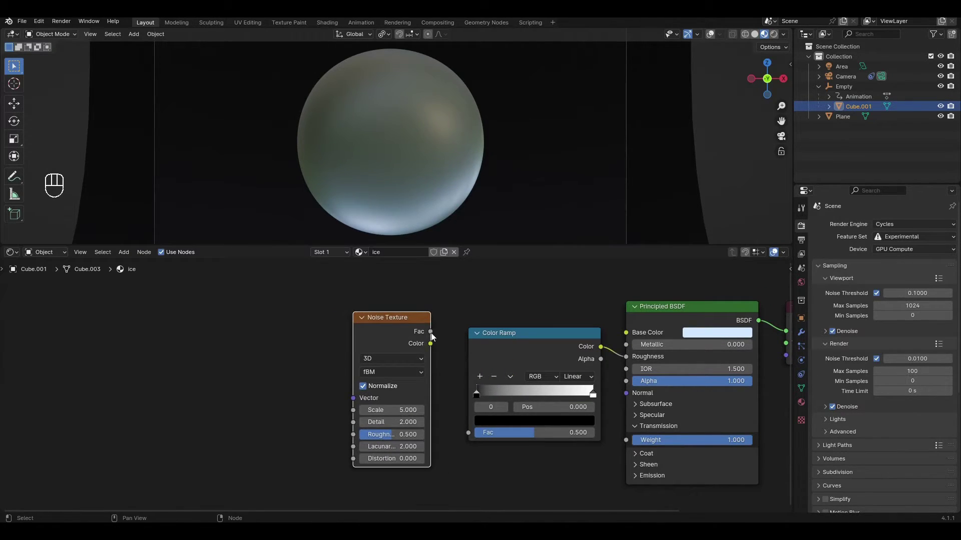
drag(430, 332, 469, 433)
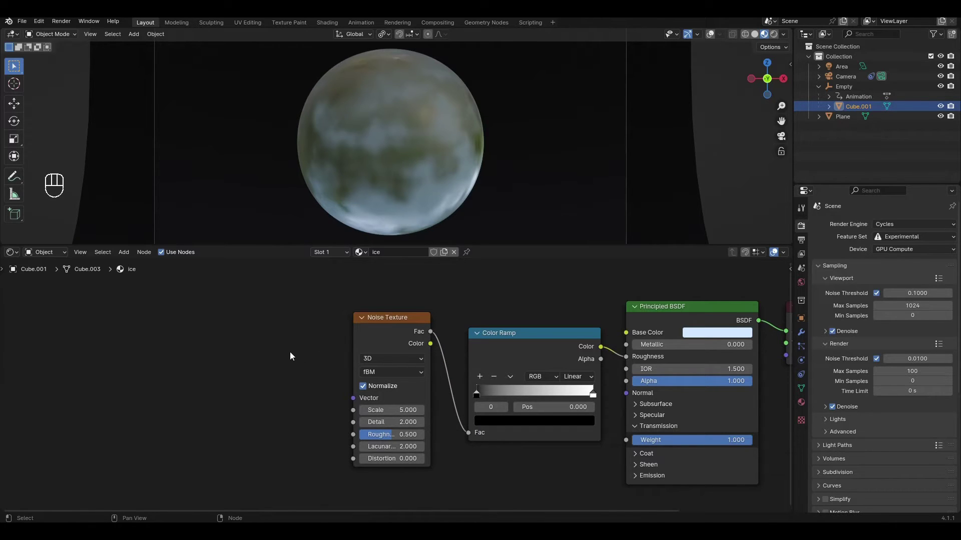
- Add a Texture Coordinate node driving the noise Vector with Object coordinates
key(shift+a)
text(te)
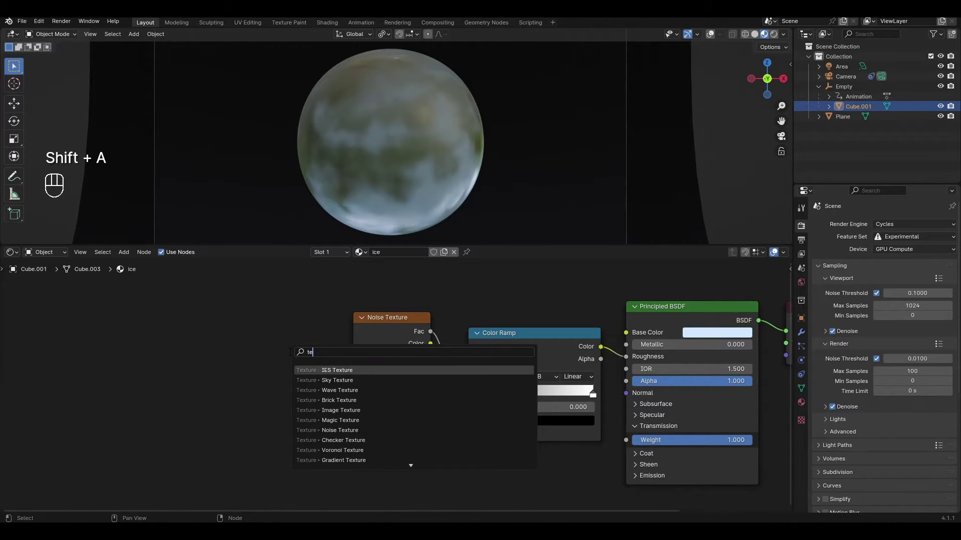
text(e)
text( co)
key(Return)
click(255, 343)
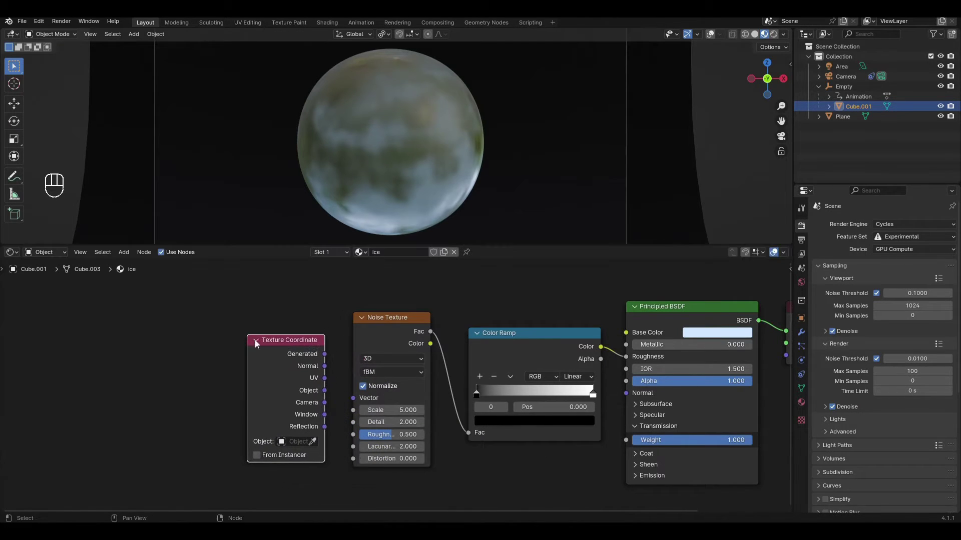
drag(323, 390, 353, 398)
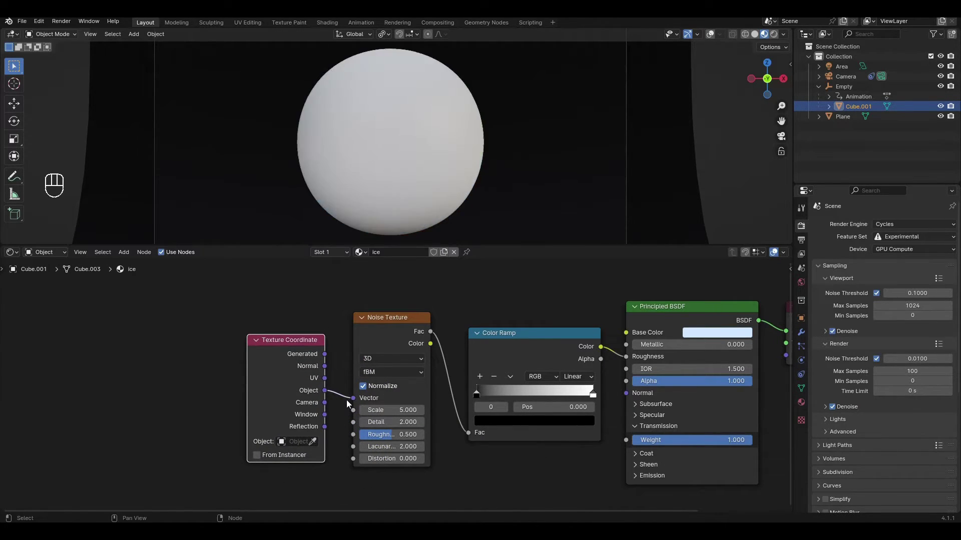
- Set the Noise Texture Scale to 4.2 and Detail to 8
click(385, 410)
text(4)
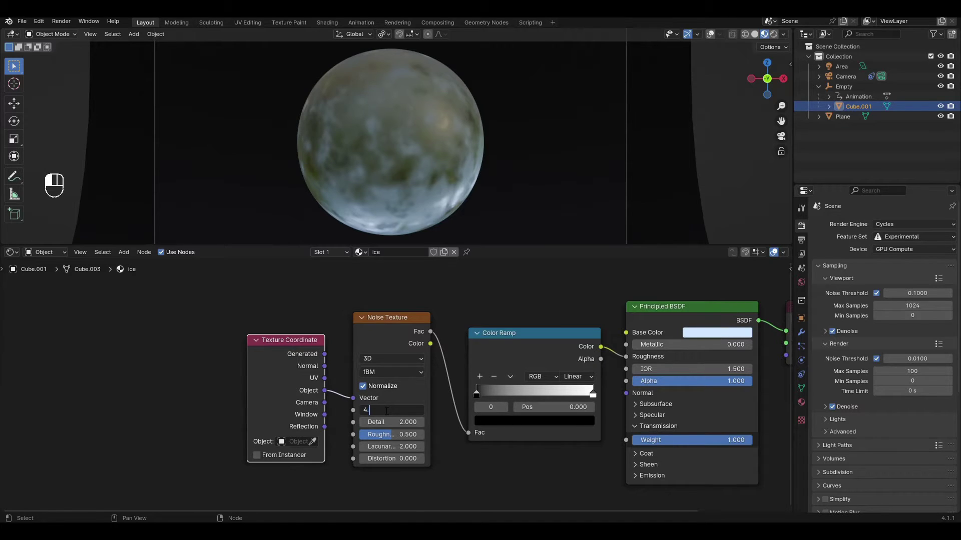
text(200)
key(Return)
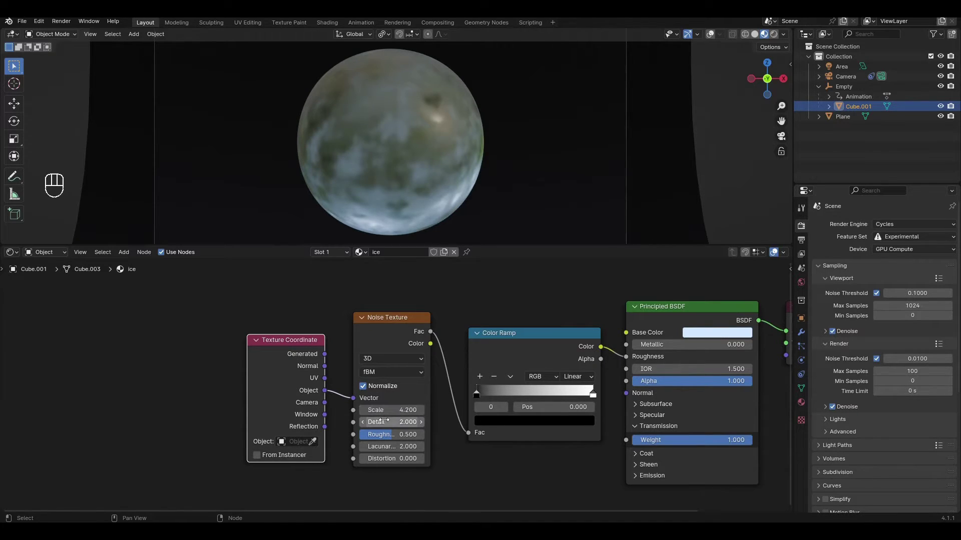
click(384, 421)
text(8)
key(Return)
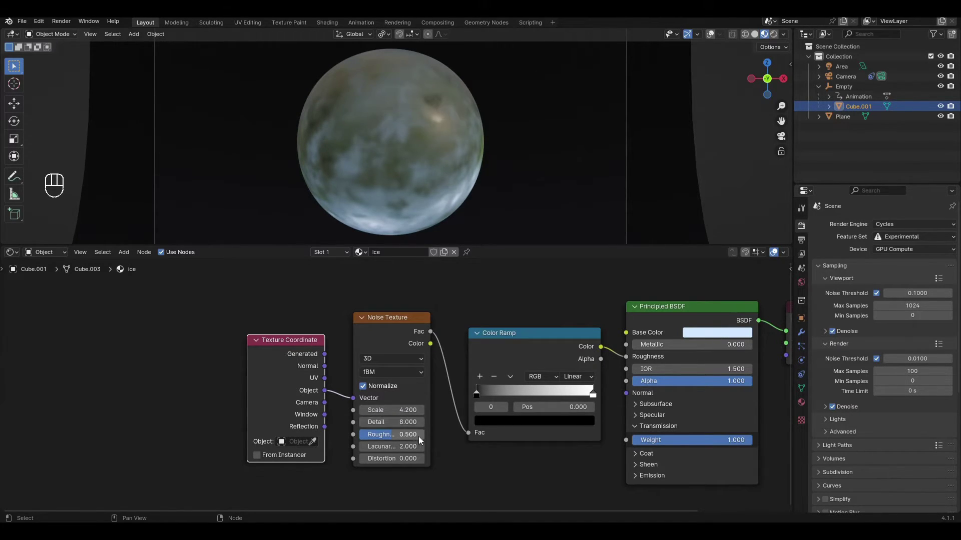
middle_drag(548, 464, 425, 446)
scroll(346, 379, up, 1)
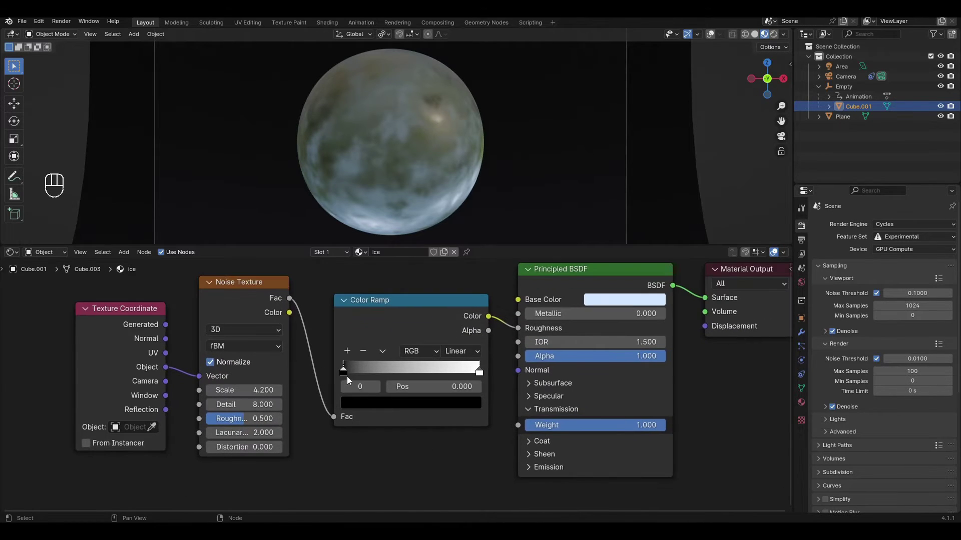
- Pull the Color Ramp stops inward and lighten the black stop to dark grey (about 0.23)
mouse_move(342, 369)
mouse_down()
mouse_move(418, 369)
mouse_move(418, 379)
mouse_up()
drag(478, 373, 447, 373)
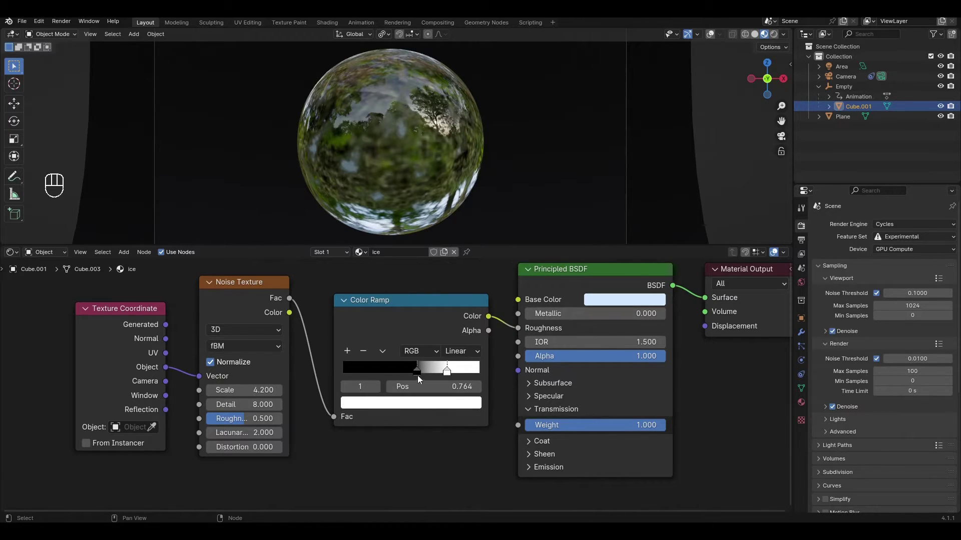
click(415, 373)
click(414, 402)
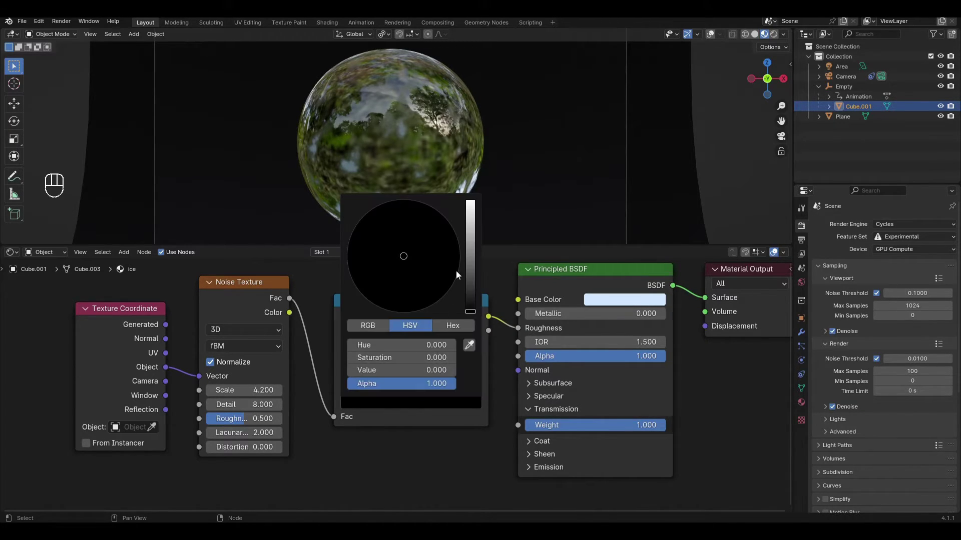
click(467, 253)
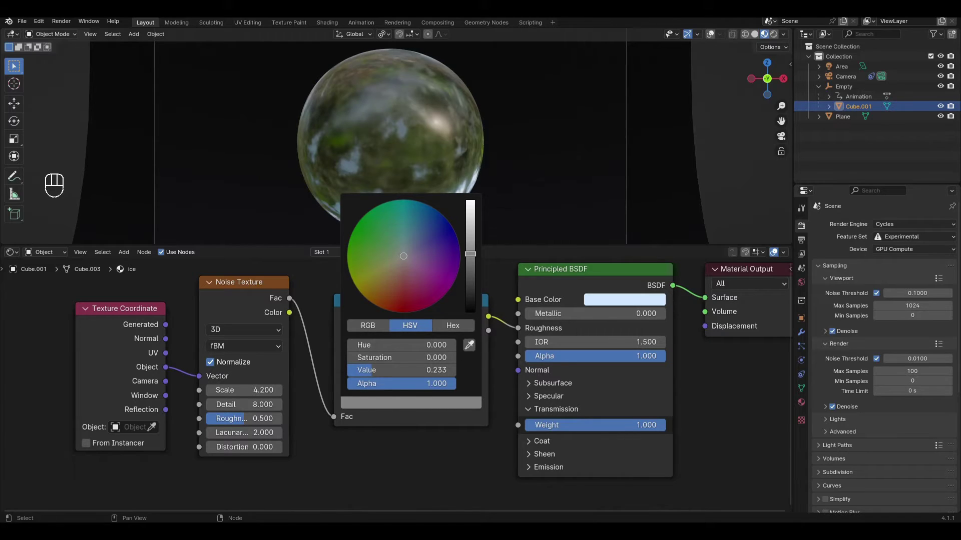
scroll(352, 447, down, 3)
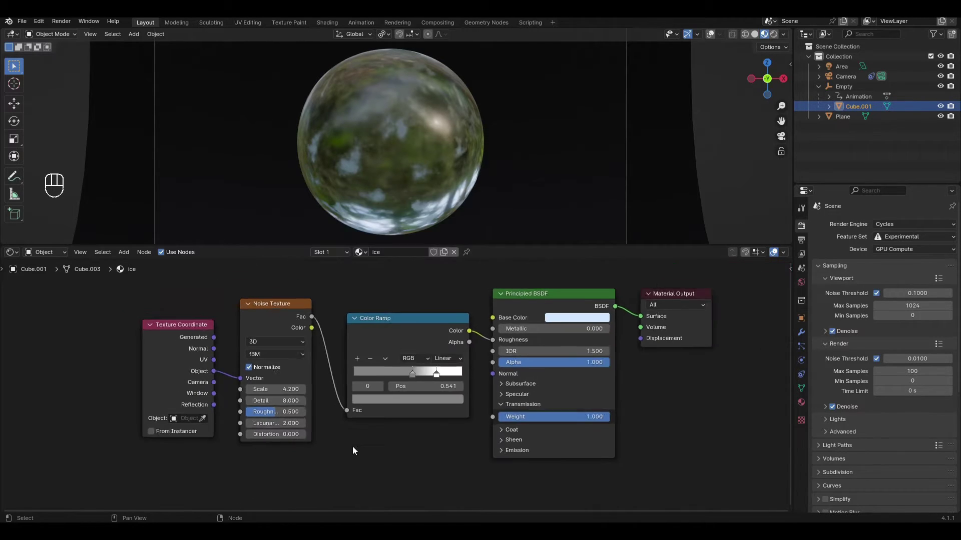
middle_drag(351, 446, 429, 368)
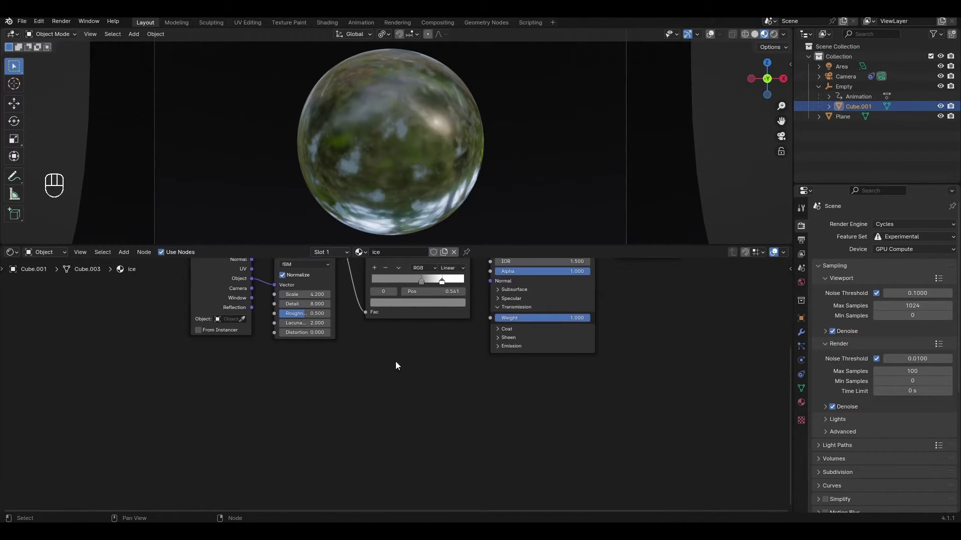
- Add a Bump node feeding the Principled BSDF's Normal
key(shift+a)
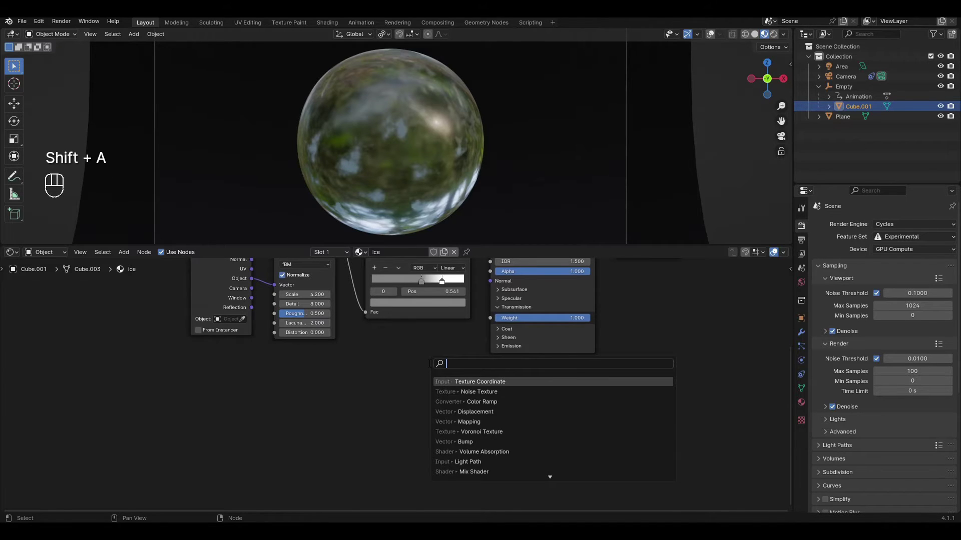
text(bump)
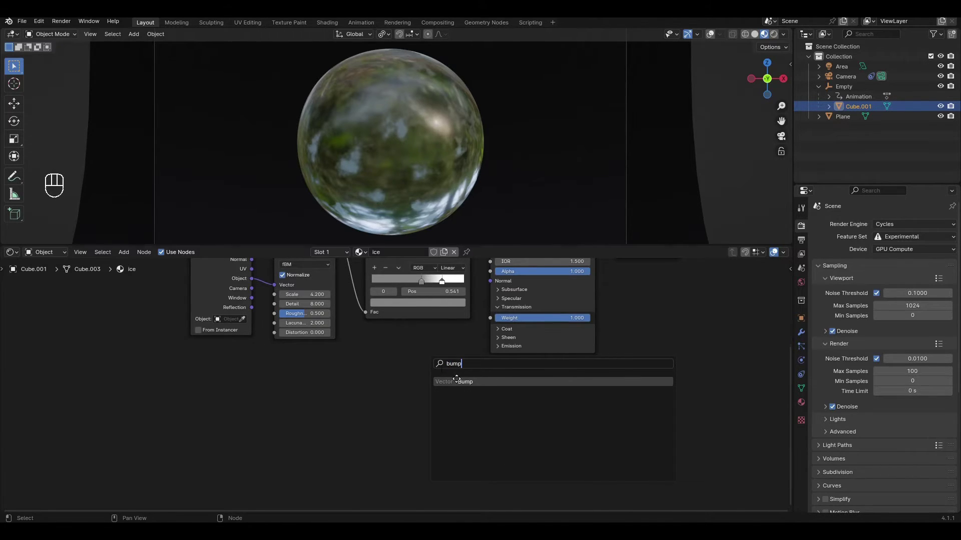
click(456, 382)
drag(489, 389, 492, 286)
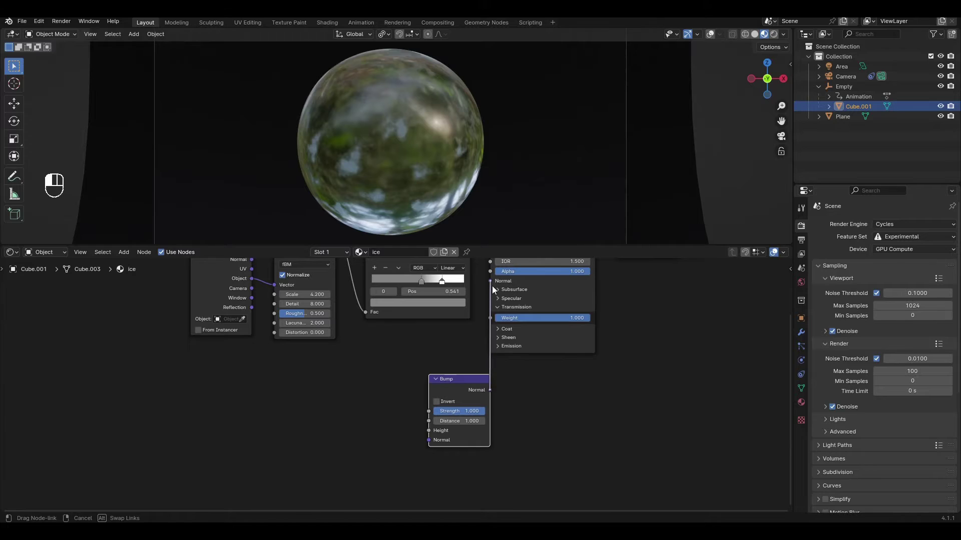
drag(450, 386, 455, 421)
middle_drag(455, 421, 492, 361)
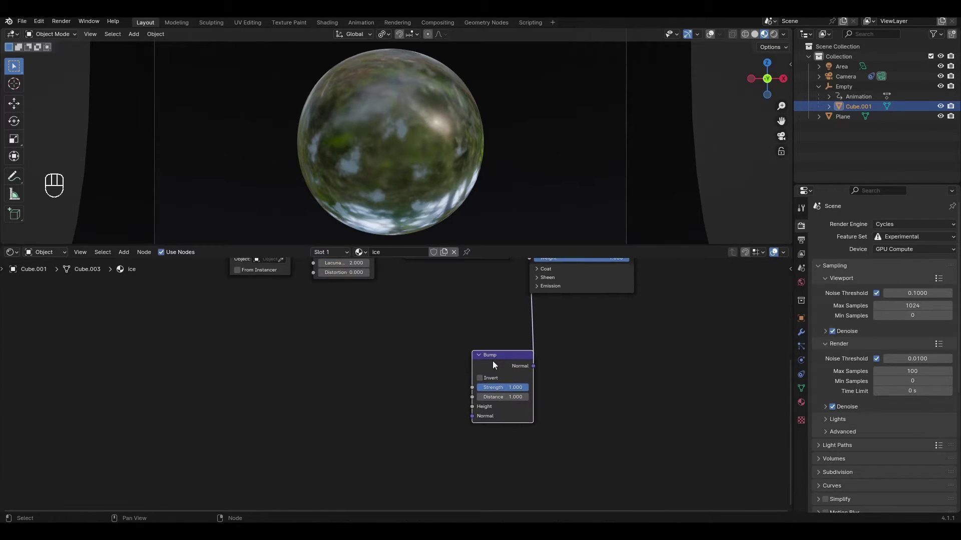
- Duplicate the Bump node and chain it into the first Bump's Normal
key(shift+d)
click(408, 417)
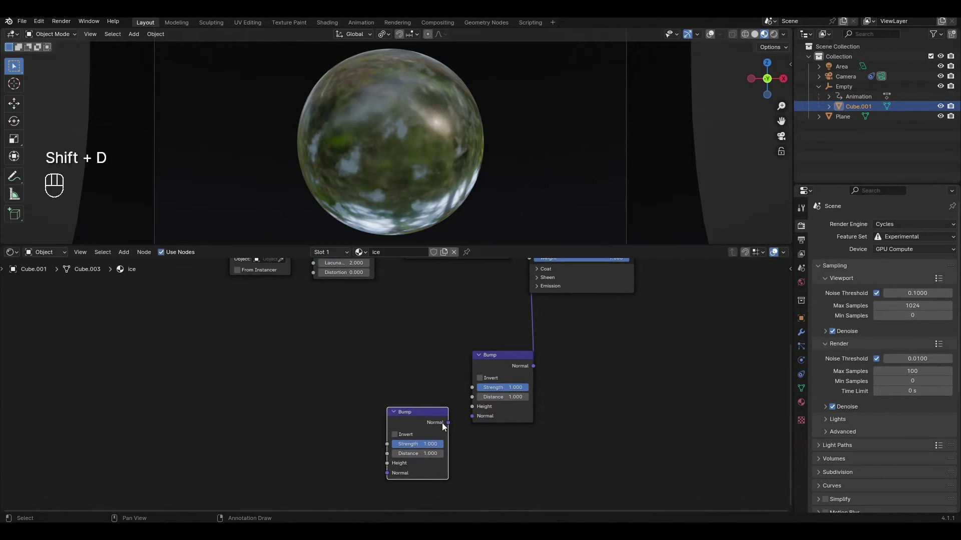
drag(449, 423, 470, 417)
middle_drag(350, 407, 425, 385)
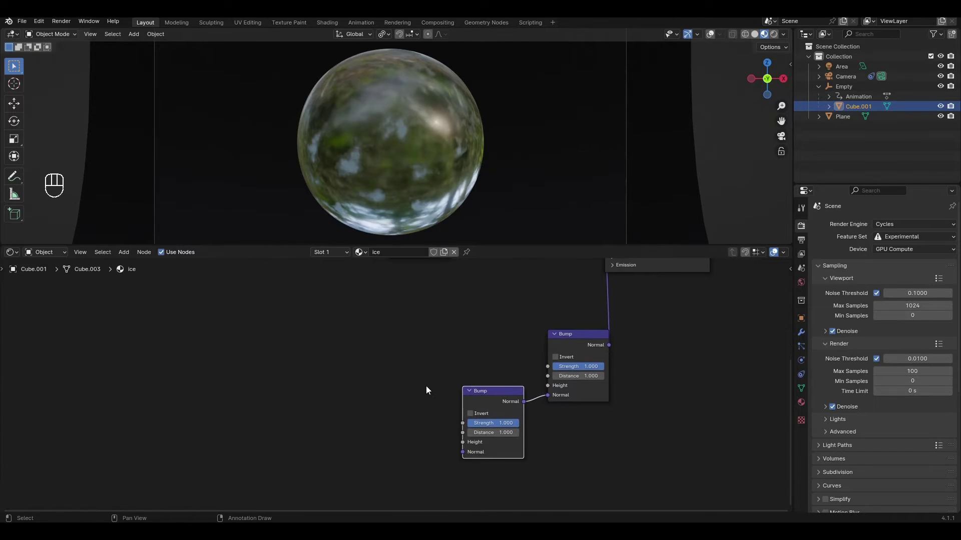
- Add a Color Ramp whose Color drives the lower Bump's Height
key(shift+a)
text(c)
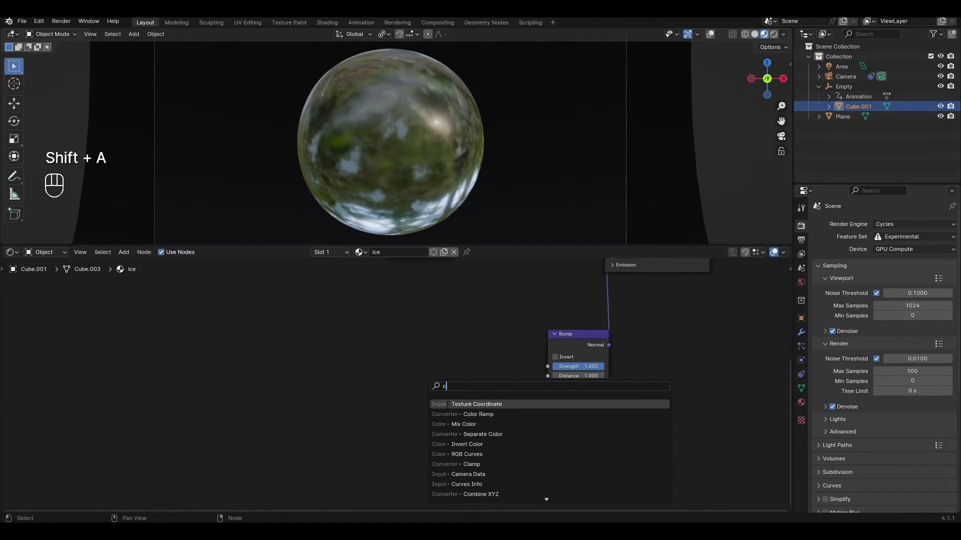
click(479, 414)
click(341, 376)
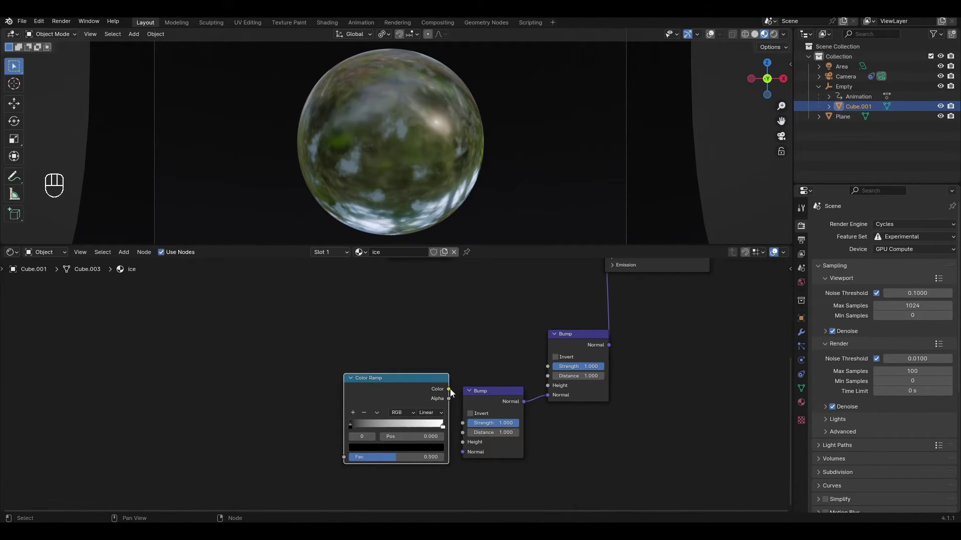
drag(448, 390, 452, 411)
drag(457, 444, 428, 425)
scroll(443, 348, down, 1)
middle_drag(442, 348, 414, 392)
click(376, 267)
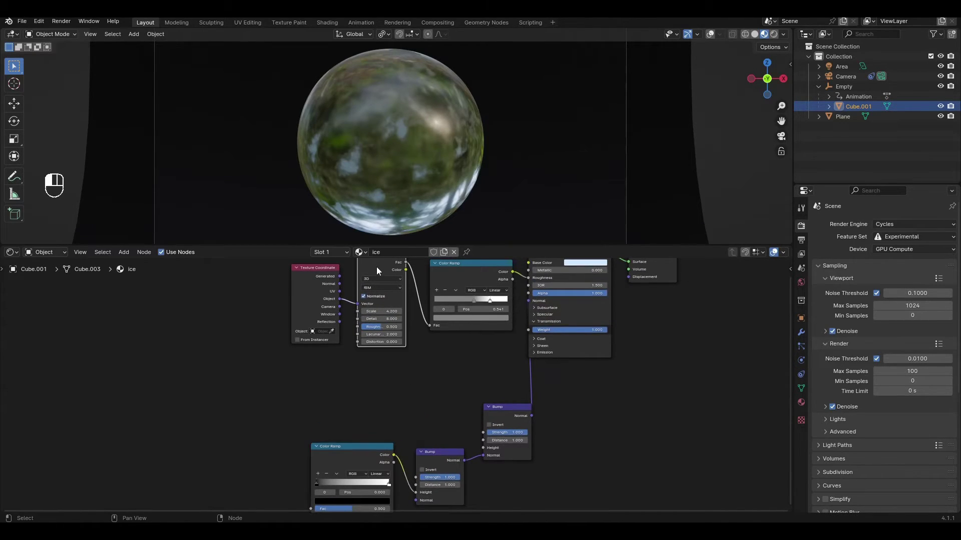
- Duplicate the Noise Texture into the upper Bump's Height, using Object coordinates
key(shift+d)
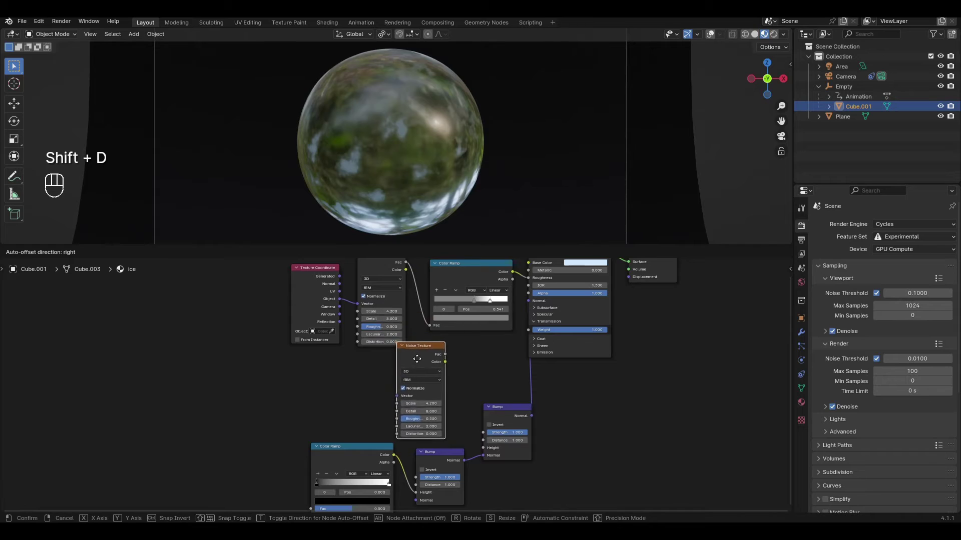
click(430, 364)
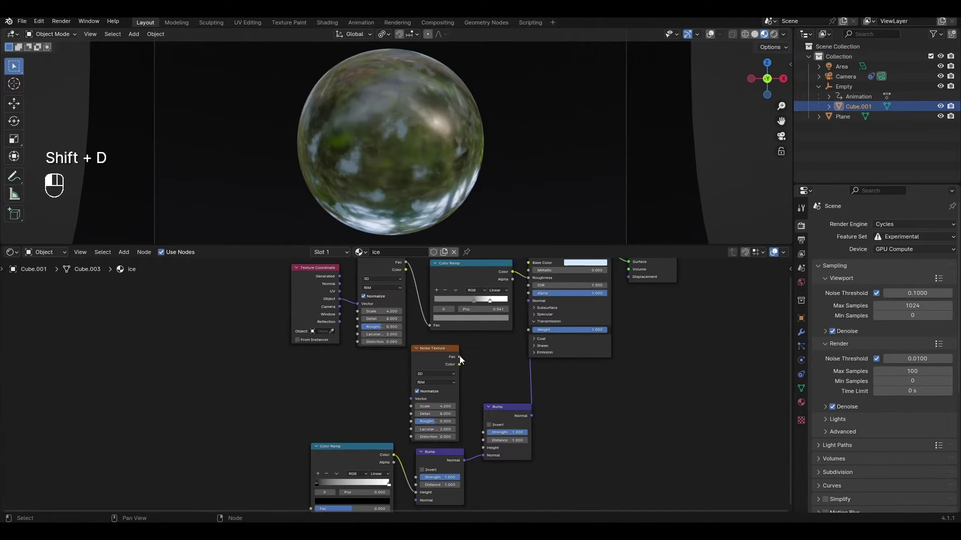
drag(460, 358, 477, 447)
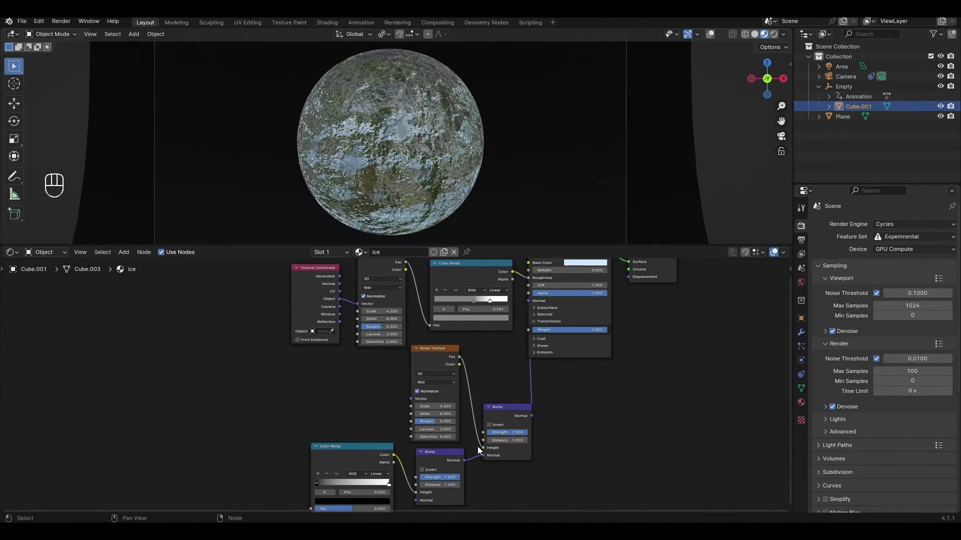
drag(340, 300, 411, 399)
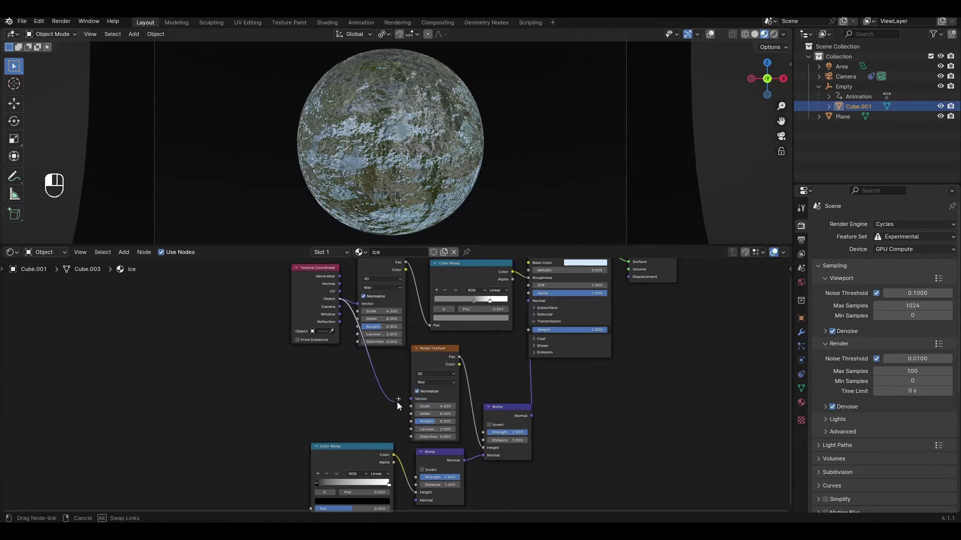
middle_drag(388, 412, 430, 422)
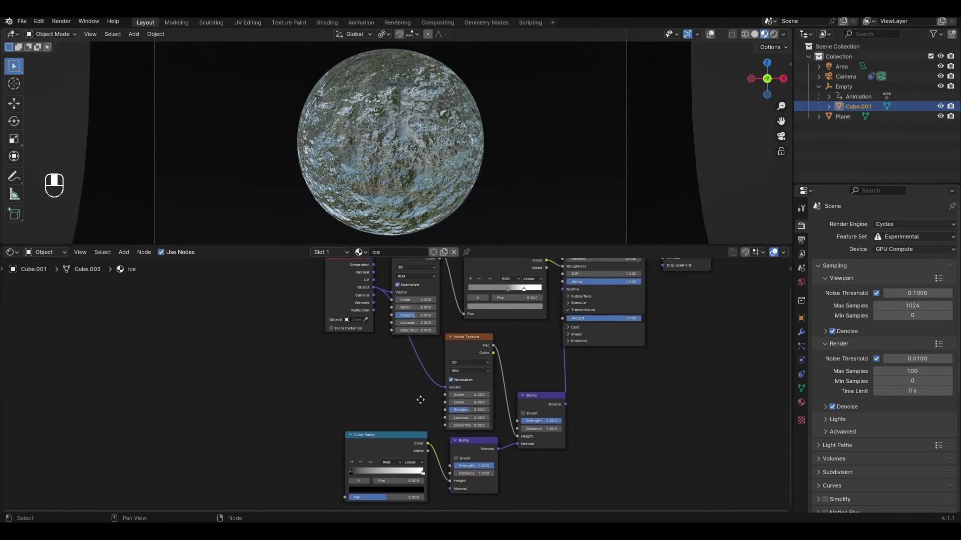
- Connect the original noise Fac to the new Color Ramp's Fac
drag(443, 273, 349, 439)
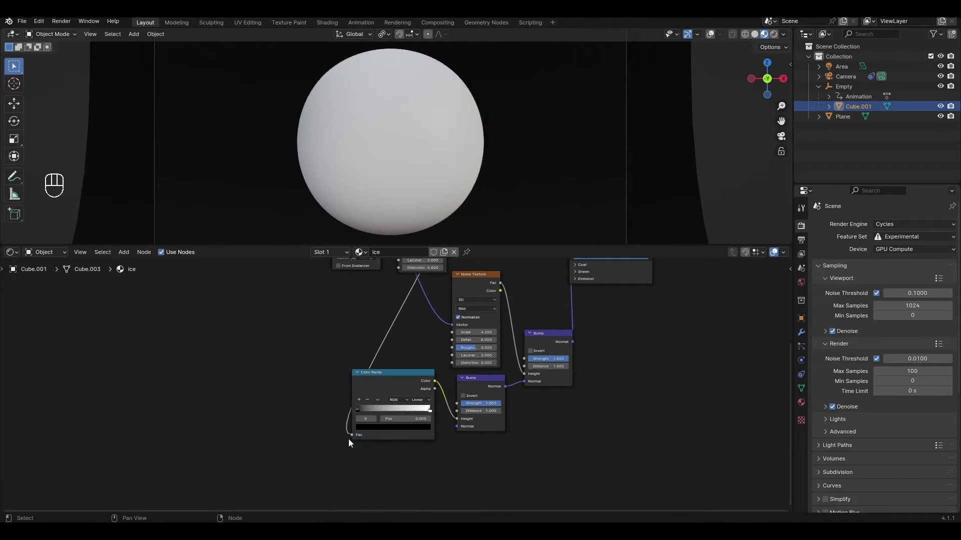
middle_drag(356, 339, 340, 345)
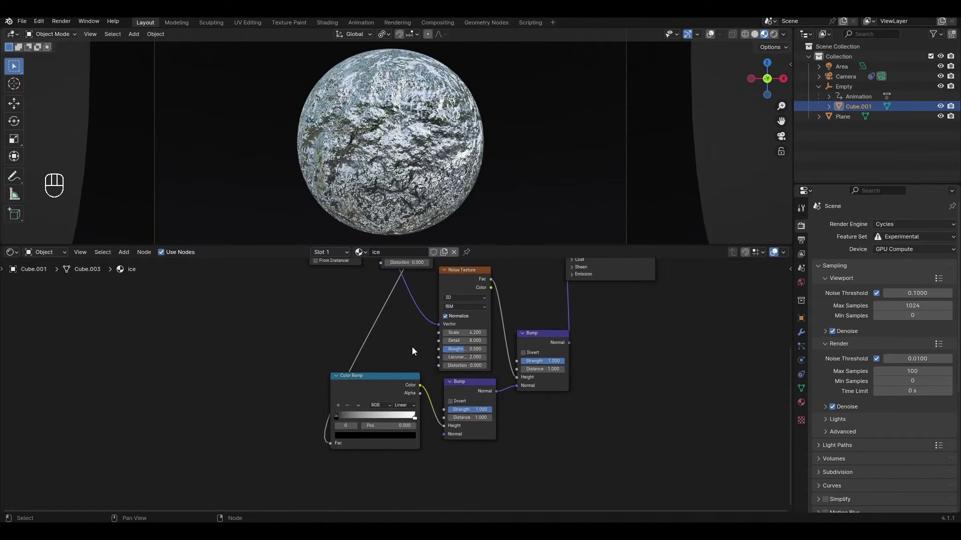
middle_drag(412, 347, 348, 362)
scroll(388, 335, up, 2)
scroll(425, 313, up, 1)
- Set the copied Noise Texture's Scale to 4 and Roughness to 0.8
double_click(425, 314)
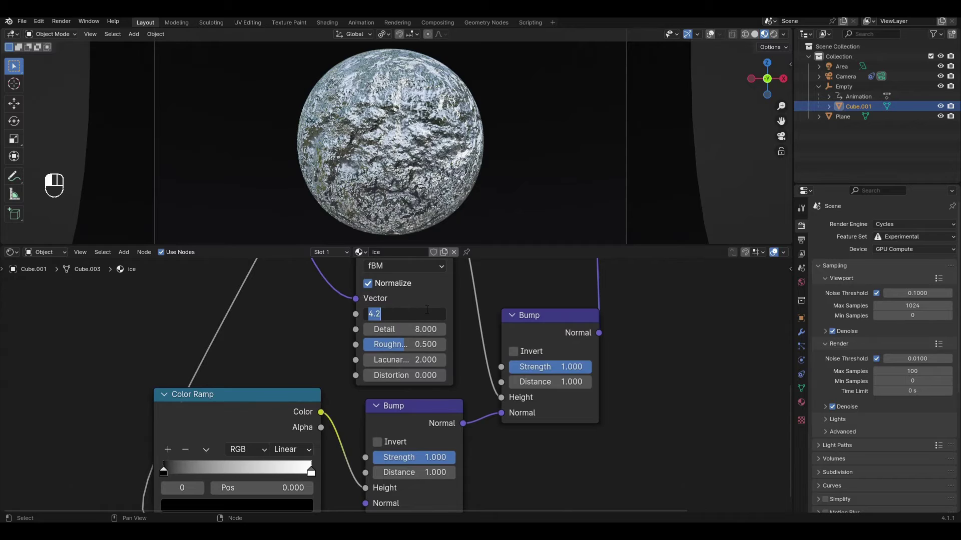
text(4)
key(Return)
middle_drag(475, 318, 468, 387)
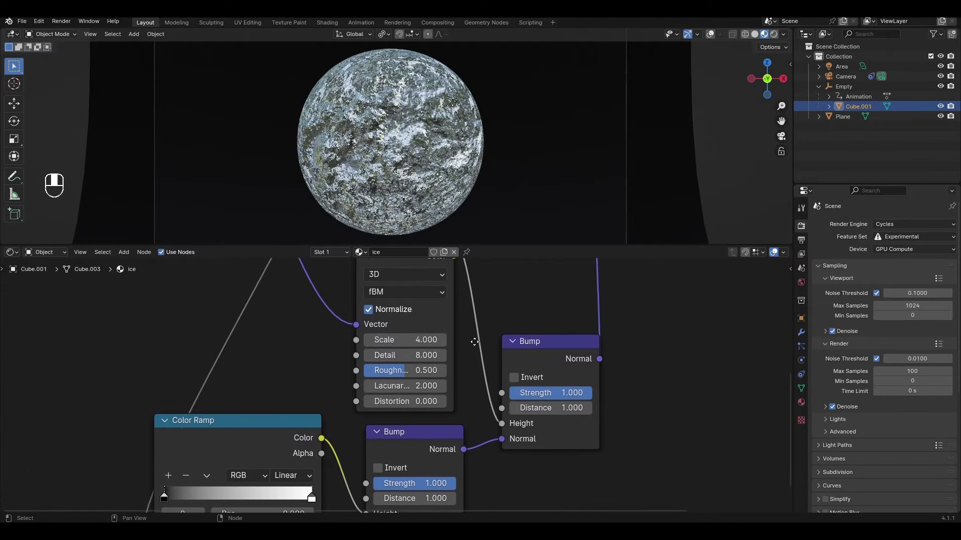
ctrl+scroll(425, 417, up, 3)
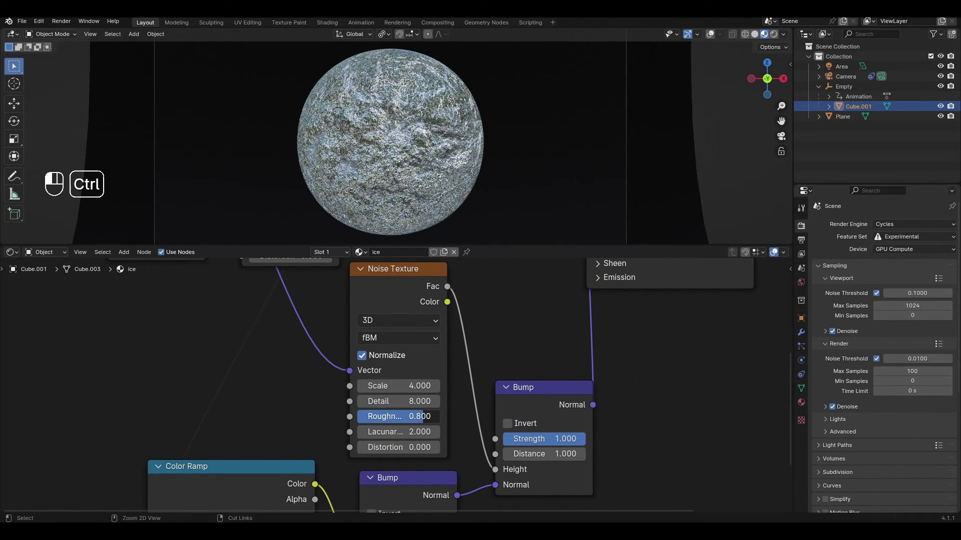
middle_drag(239, 425, 344, 369)
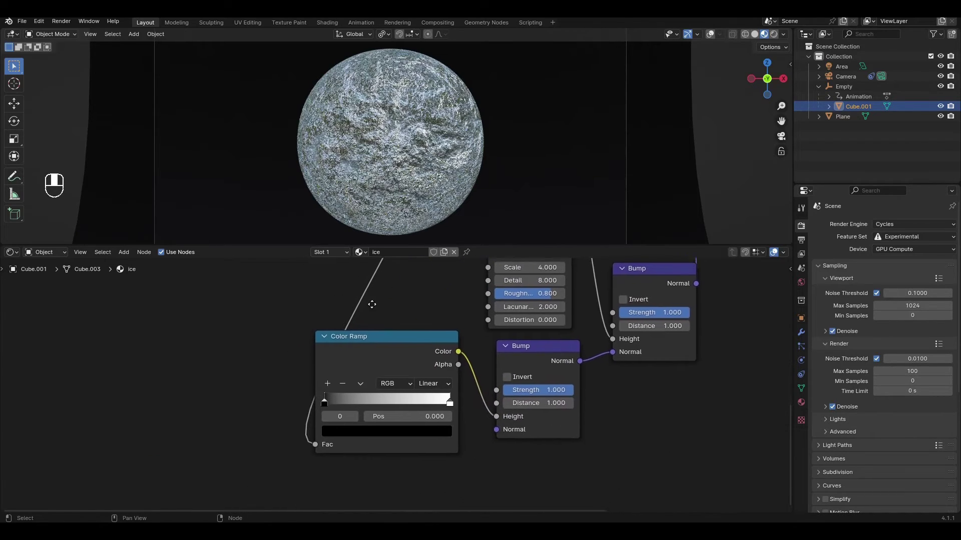
- Move the bump ramp stops to about 0.455 and 0.773, darkening the upper stop to grey
drag(334, 399, 398, 394)
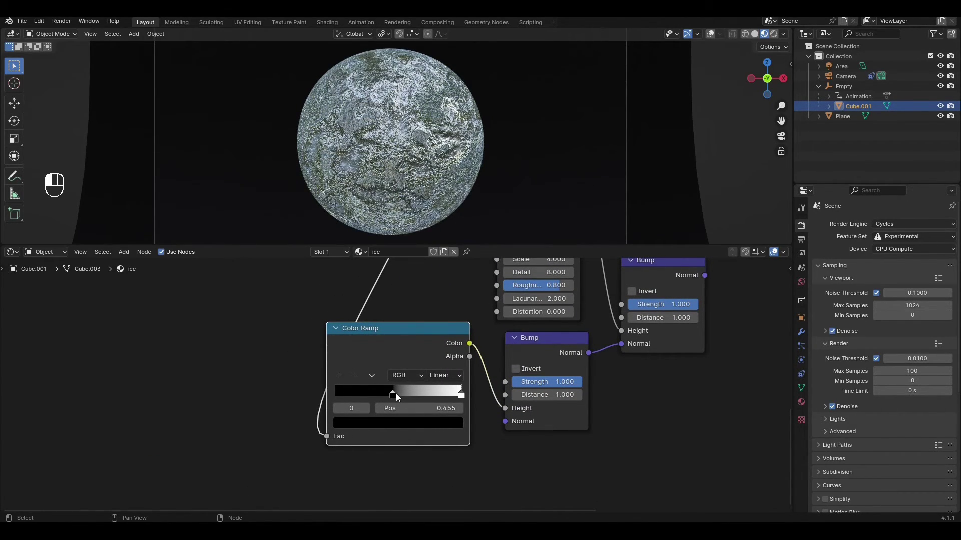
click(461, 397)
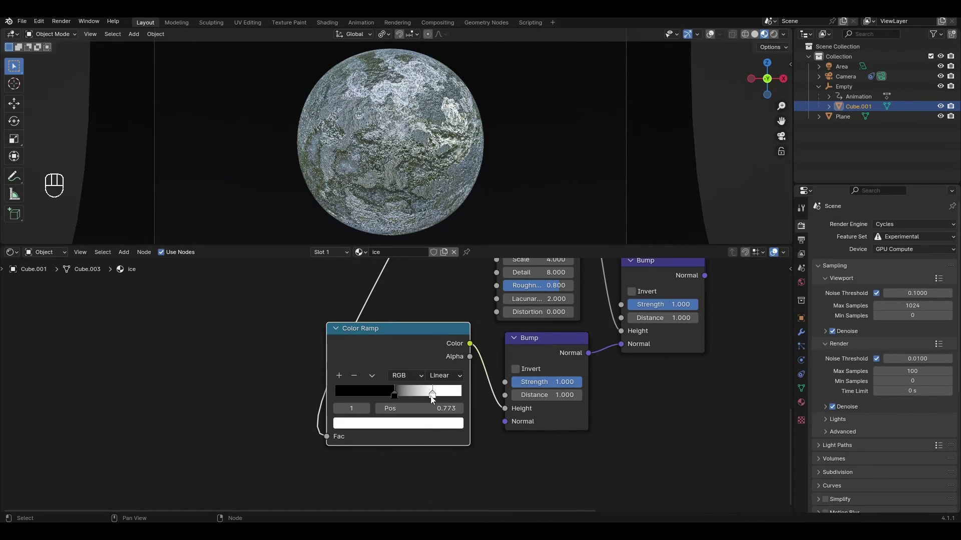
click(430, 424)
click(452, 284)
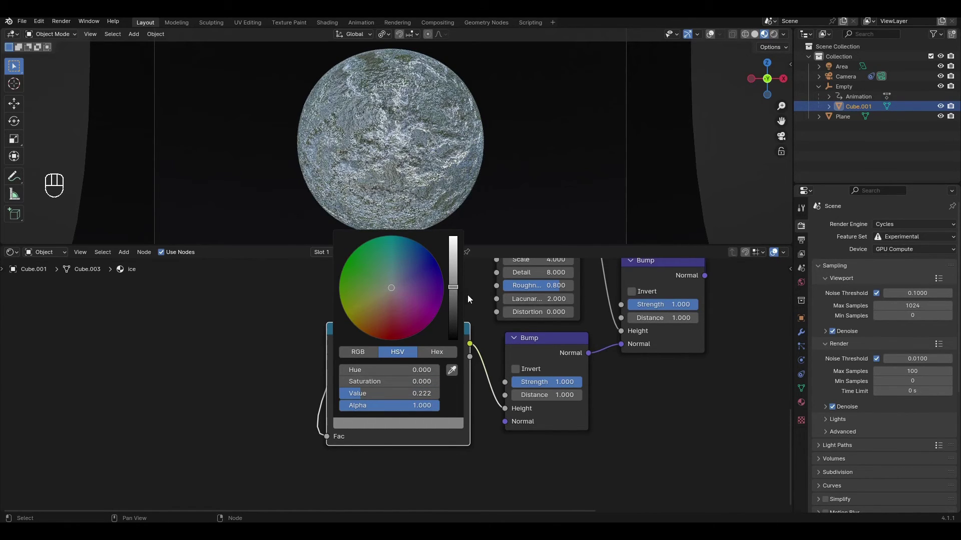
middle_drag(619, 404, 505, 414)
- Set the lower Bump Strength to 0.2 and the upper Bump Strength to 0.06
click(436, 390)
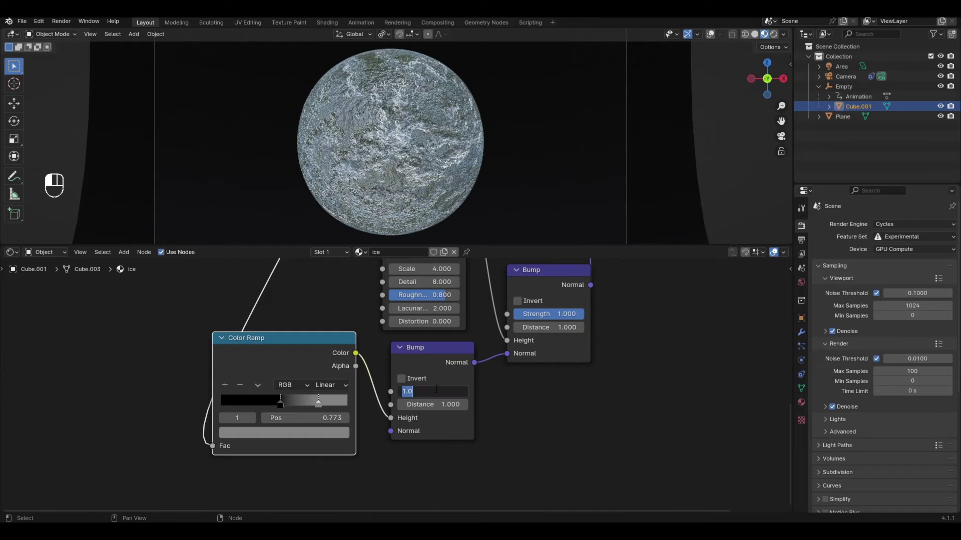
key(BackSpace)
key(Return)
middle_drag(551, 403, 457, 440)
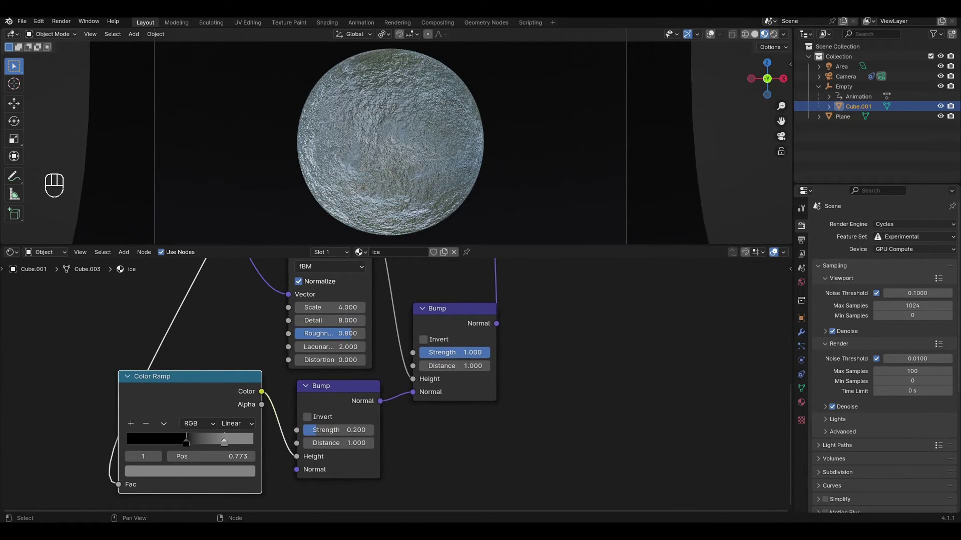
click(466, 353)
key(BackSpace)
text(.06)
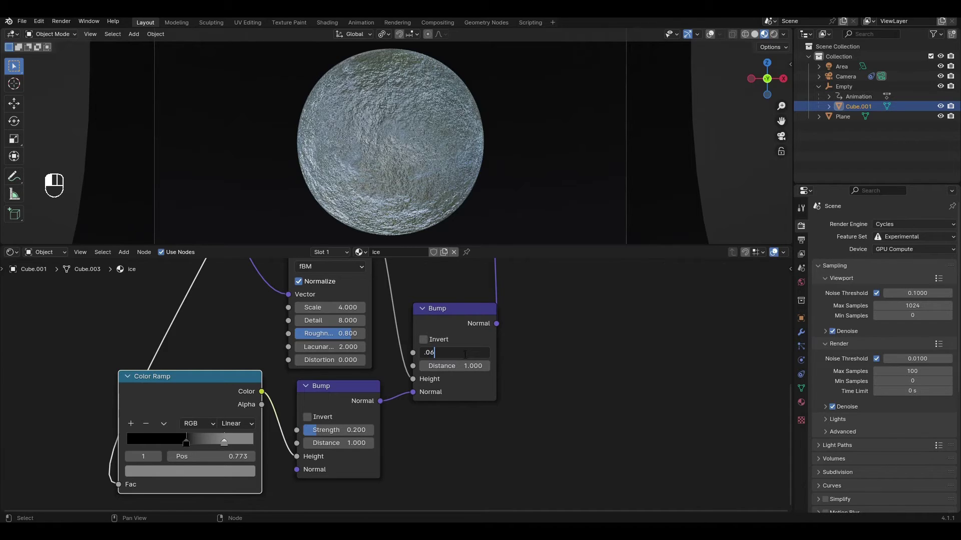
key(Return)
scroll(545, 324, down, 2)
- Move the Material Output node further right to make room
middle_drag(558, 311, 410, 390)
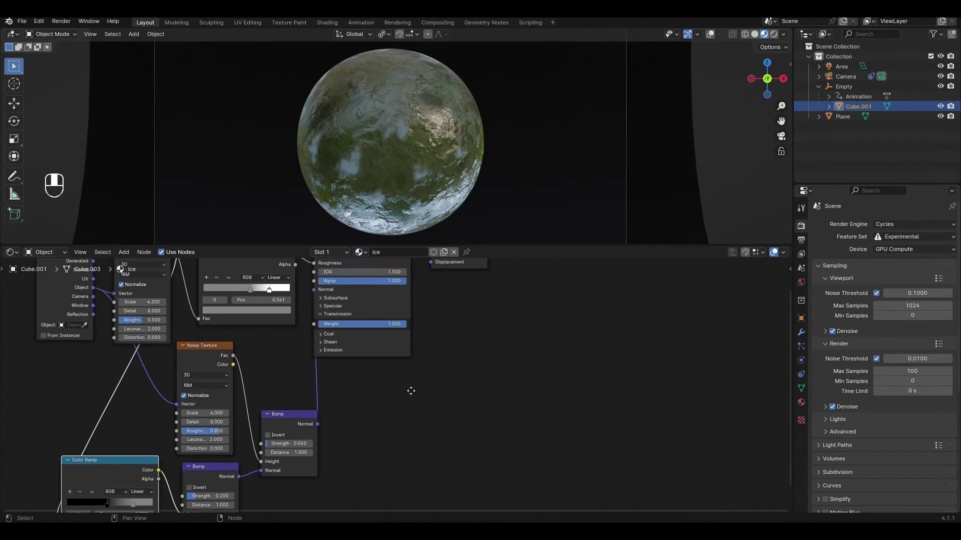
middle_drag(470, 326, 348, 406)
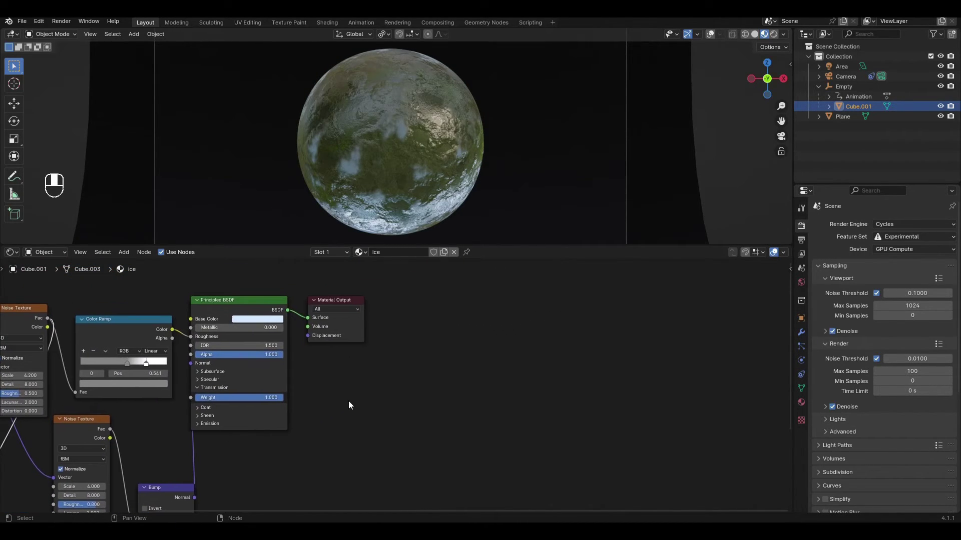
click(350, 299)
key(g)
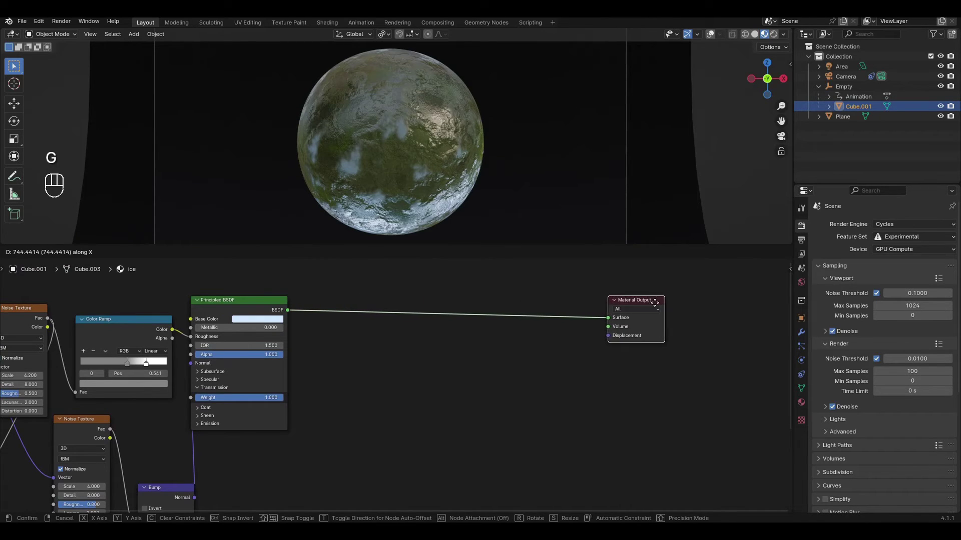
click(666, 308)
middle_drag(504, 369, 473, 353)
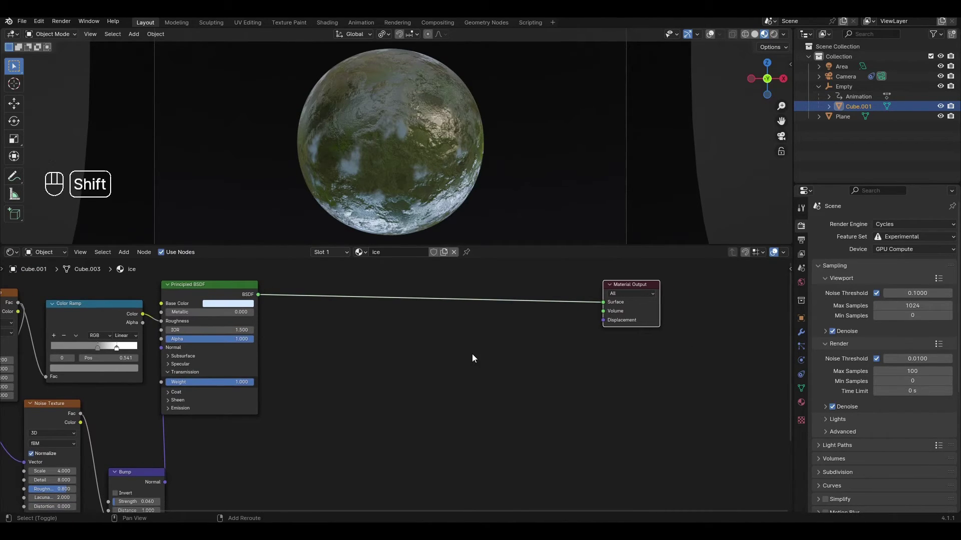
- Add a Displacement node feeding the Material Output's Displacement input
key(shift+a)
text(d)
click(492, 371)
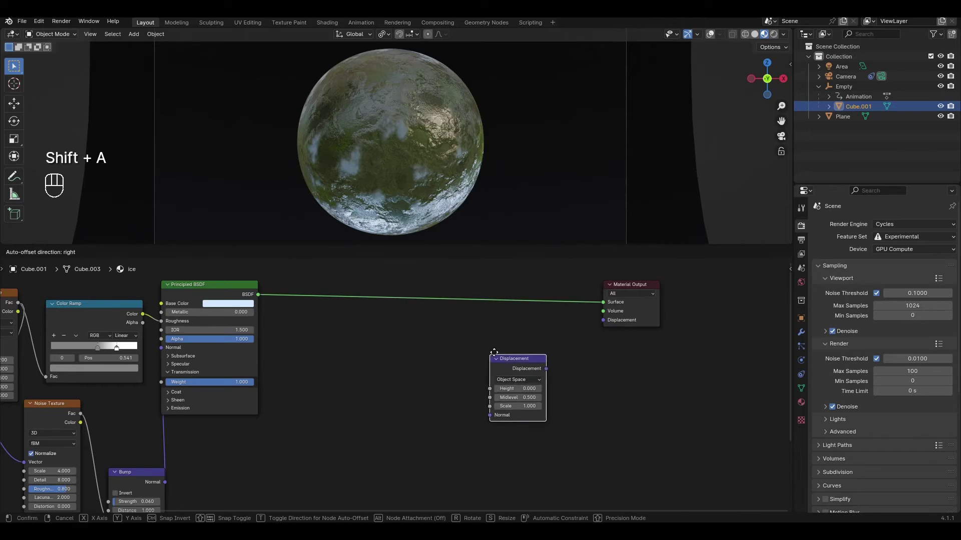
click(510, 358)
drag(564, 360, 598, 325)
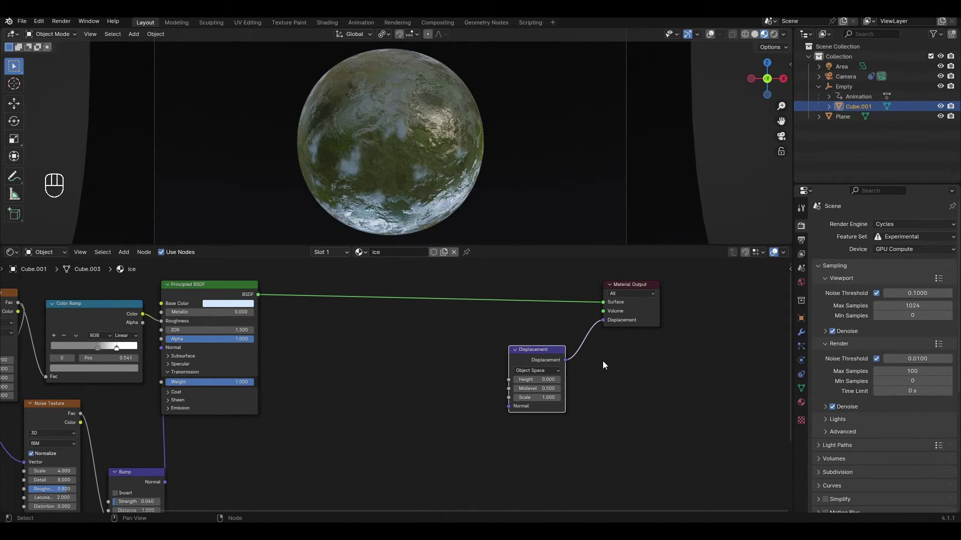
- In the sidebar's material Settings, set the ice material's Displacement method to Displacement and Bump
key(n)
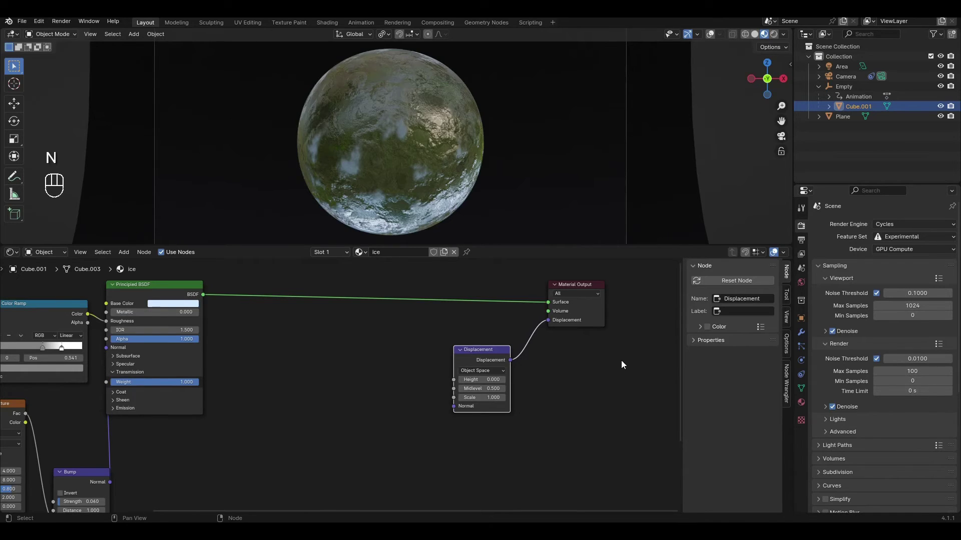
click(785, 344)
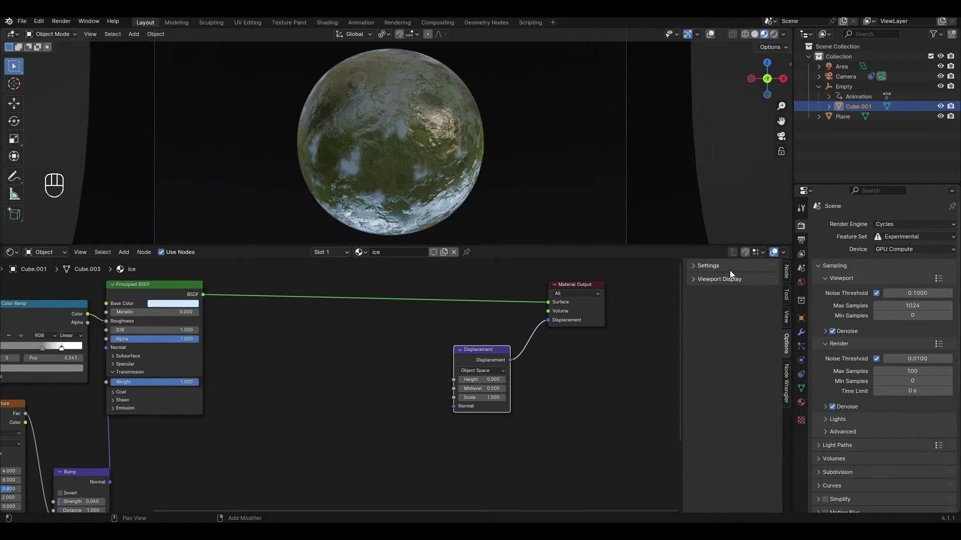
click(710, 265)
click(732, 312)
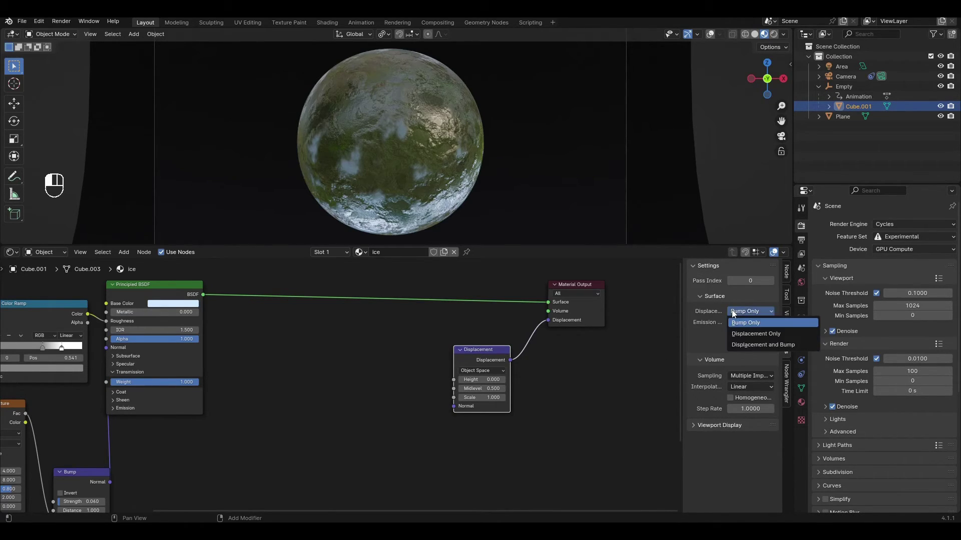
click(734, 346)
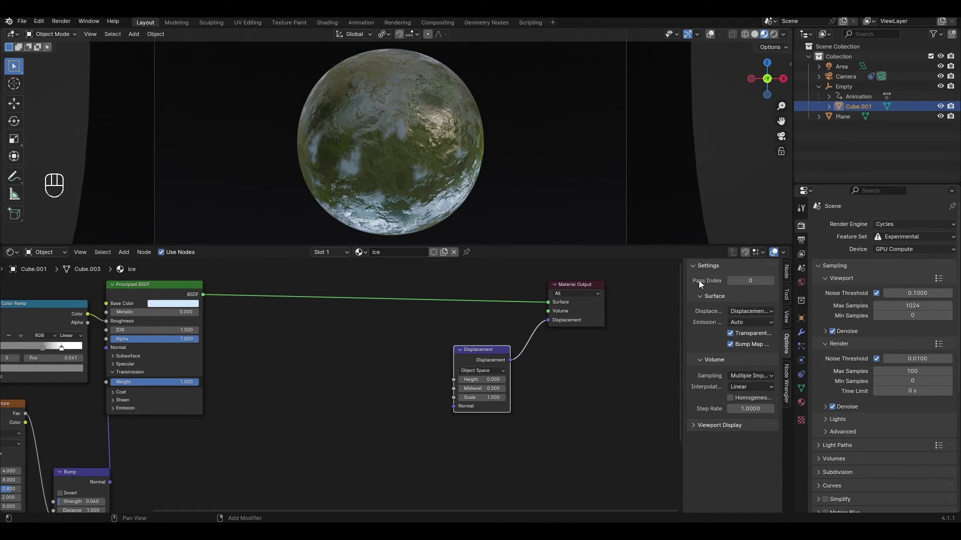
click(693, 266)
key(n)
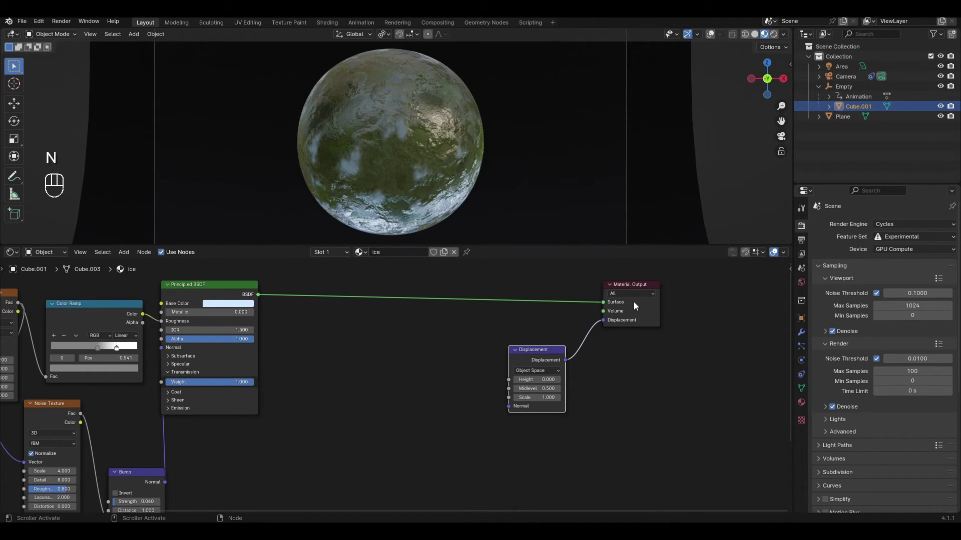
scroll(431, 382, up, 1)
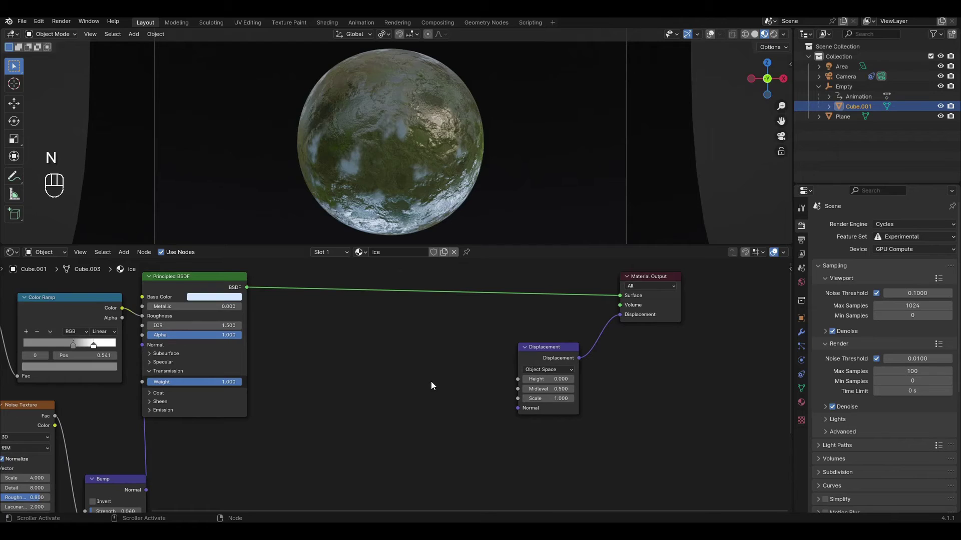
- Add a Voronoi Texture beside Displacement and wire its Color output into the Displacement Height
key(shift+a)
click(430, 382)
text(v)
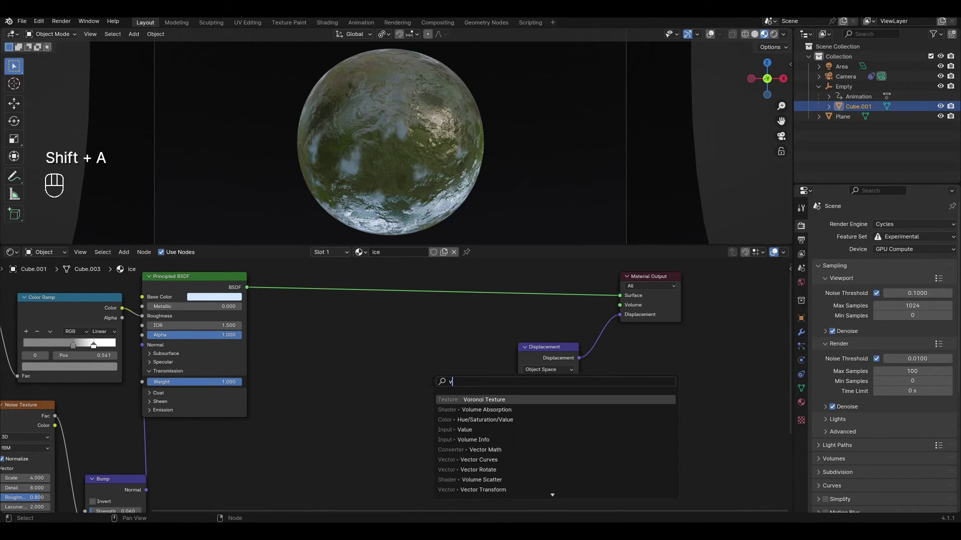
text(o)
key(Down)
key(Down)
key(Return)
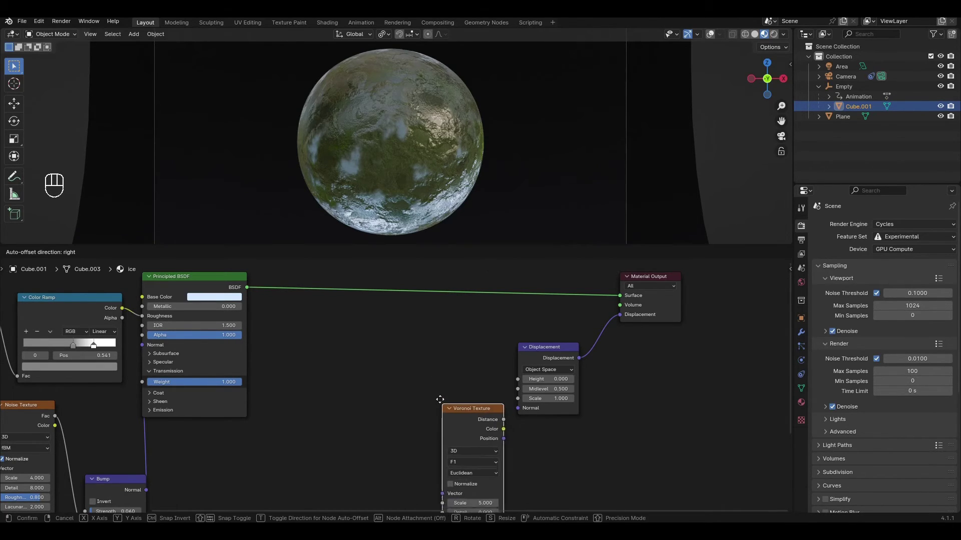
click(471, 363)
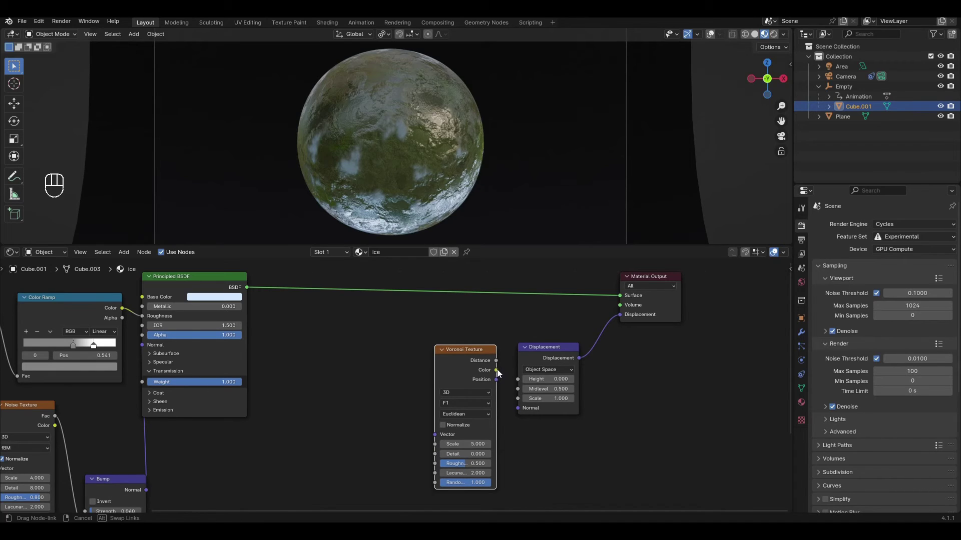
drag(495, 370, 517, 379)
- Add a Mapping node left of the Voronoi Texture and link its Vector output to Voronoi's Vector
key(shift+a)
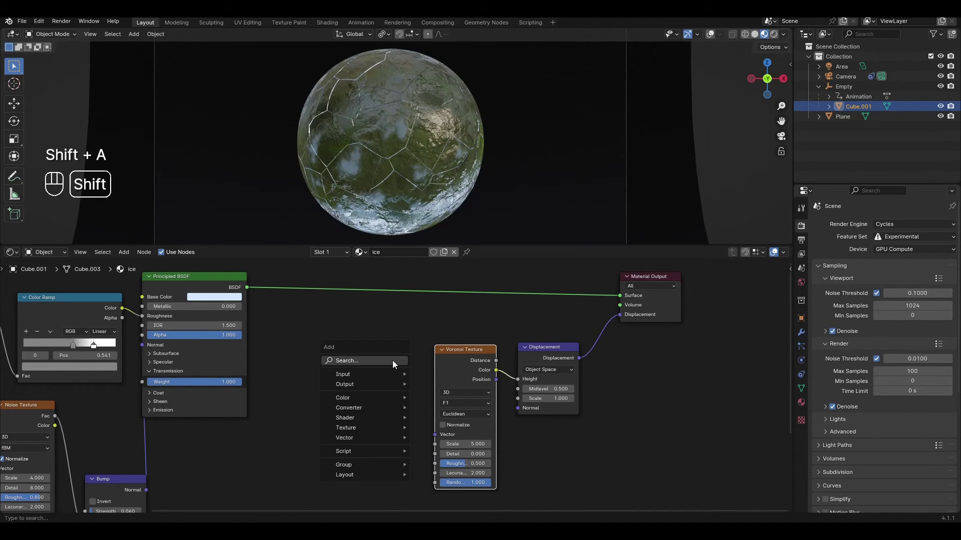
text(map)
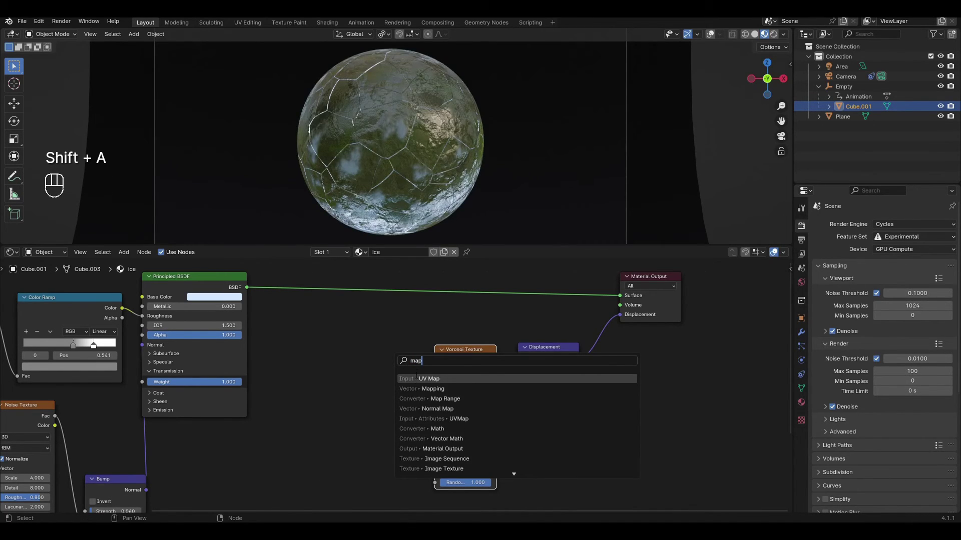
key(Down)
key(Return)
click(356, 333)
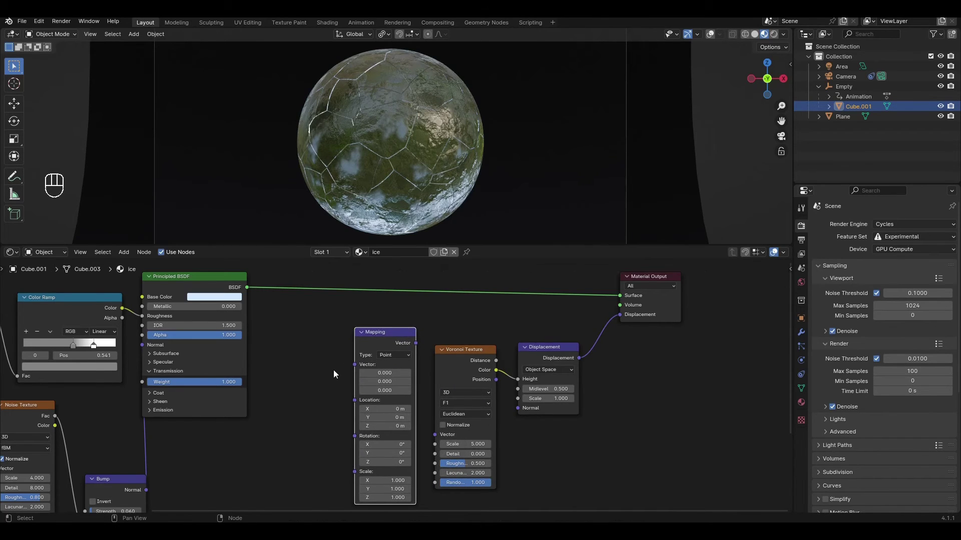
middle_drag(333, 374, 380, 341)
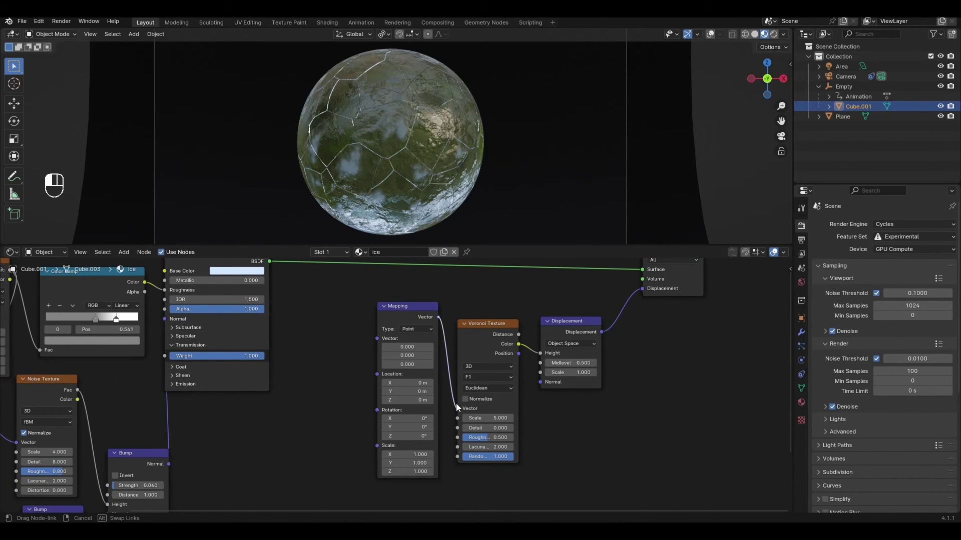
drag(439, 317, 456, 408)
key(shift+a)
text(t)
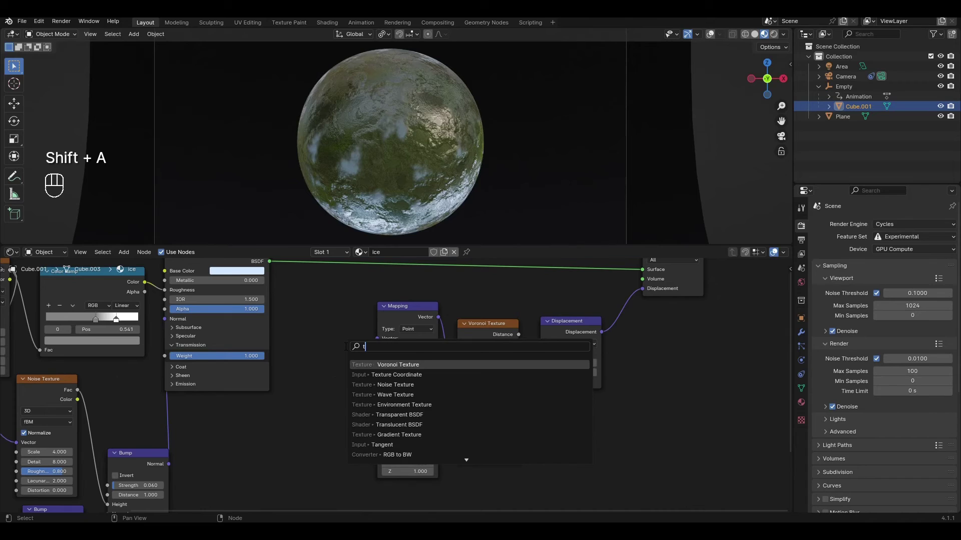
text(exture)
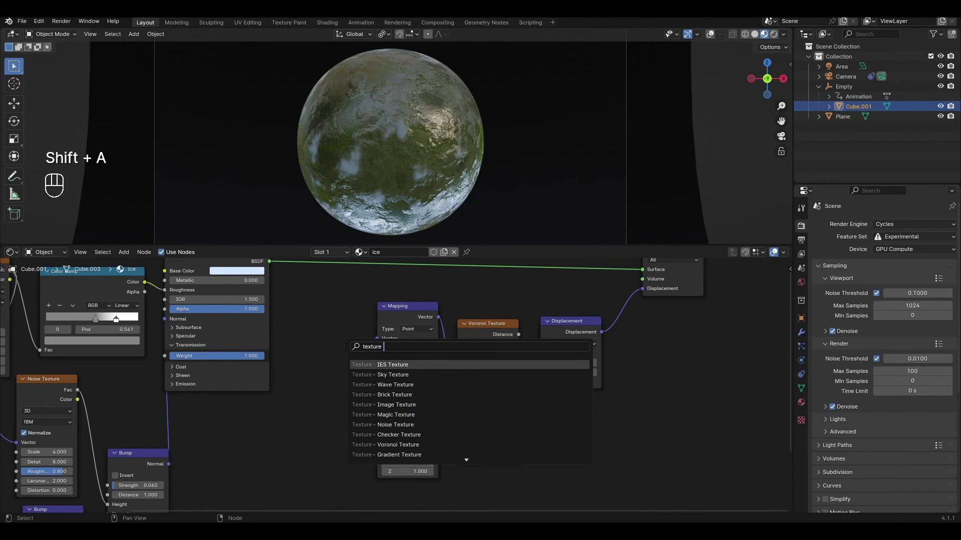
text(c)
- Place a Texture Coordinate node left of Mapping and connect its Generated output to Mapping's Vector
key(Return)
click(300, 337)
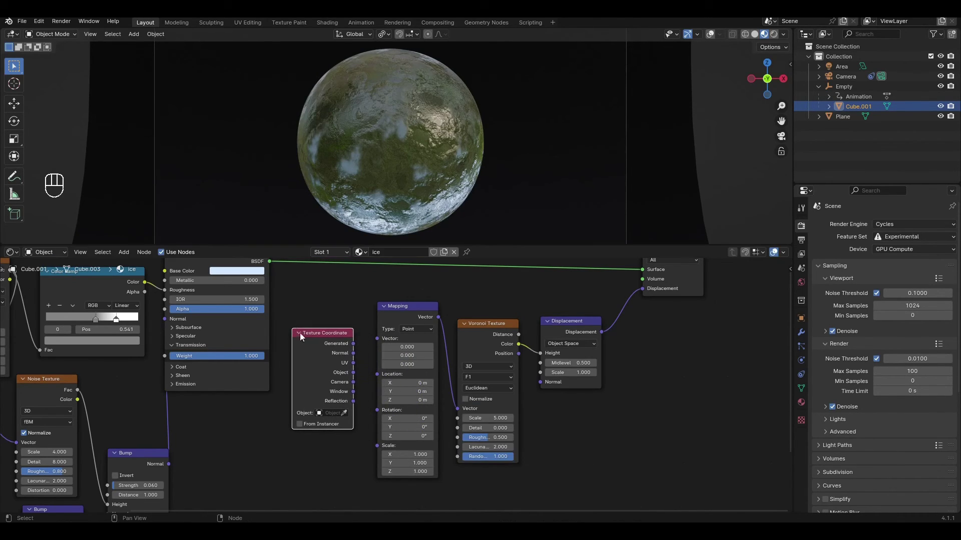
drag(352, 345, 377, 339)
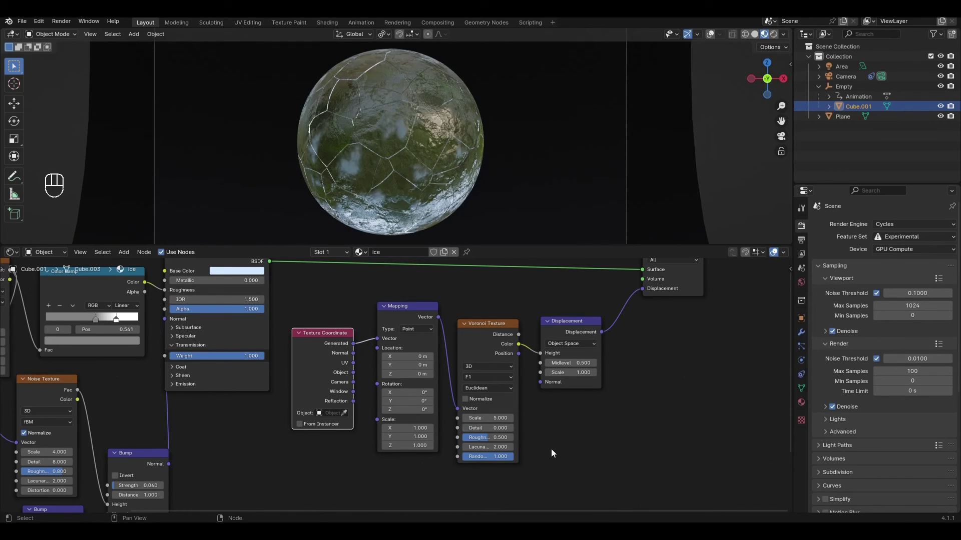
middle_drag(538, 443, 477, 411)
scroll(477, 412, up, 1)
click(419, 389)
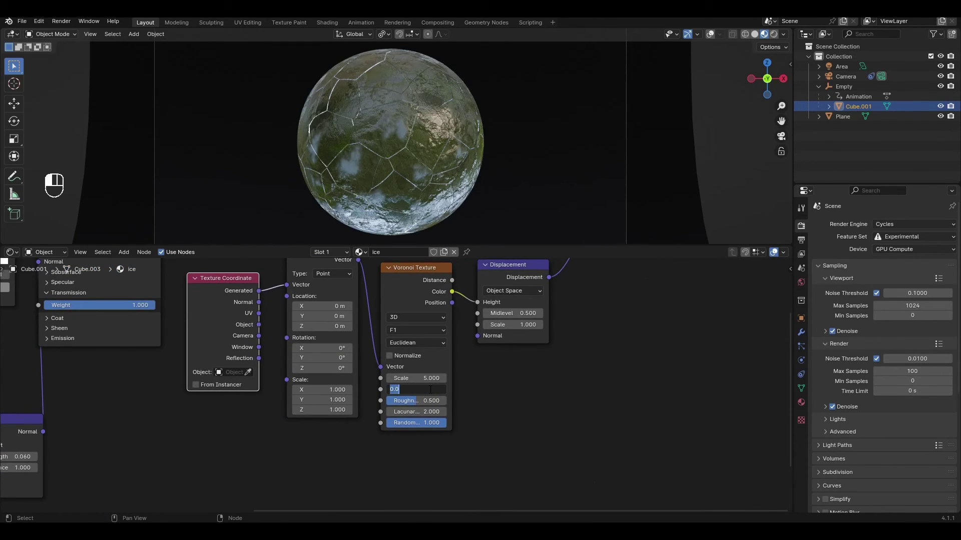
text(.0)
- Set Voronoi Detail to 0.05 and Roughness to 0.3, and Displacement Scale to 0.1
key(Return)
drag(429, 400, 416, 400)
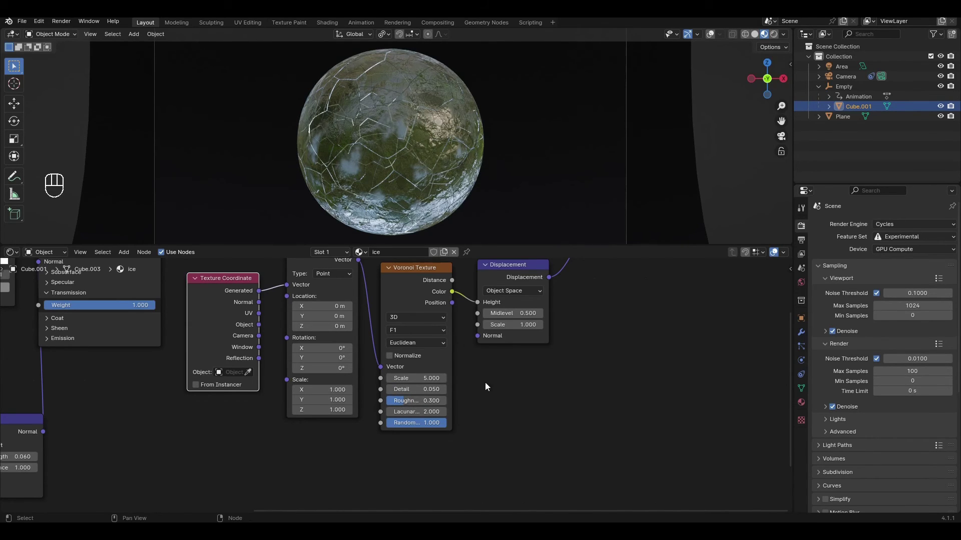
middle_drag(485, 382, 423, 389)
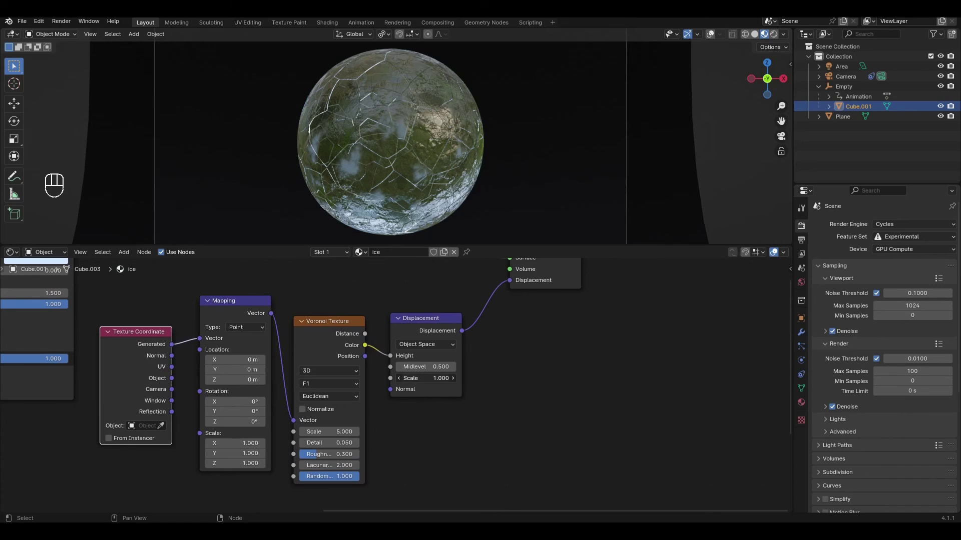
click(424, 379)
key(Return)
scroll(430, 403, down, 3)
middle_drag(405, 423, 443, 428)
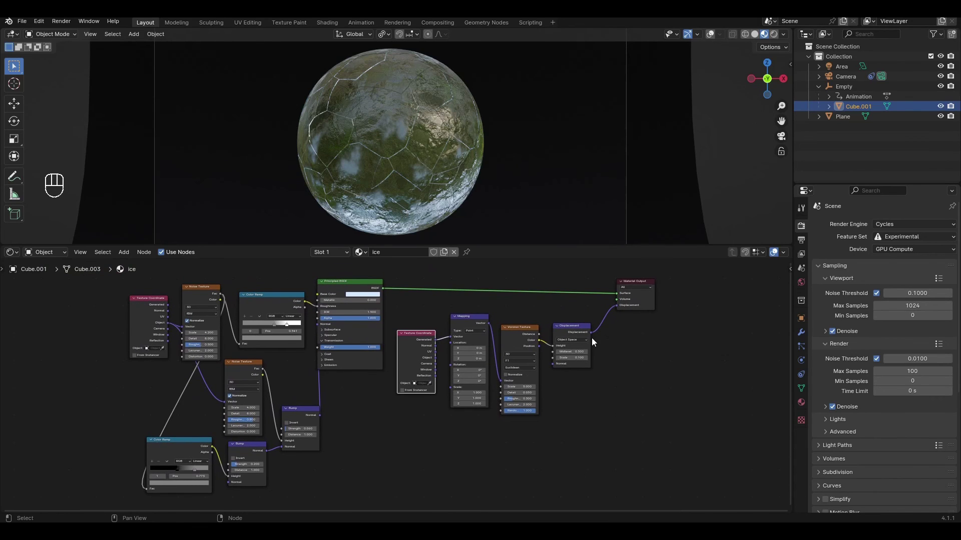
- Switch the 3D viewport to Rendered shading to preview the ice sphere in Cycles
click(776, 33)
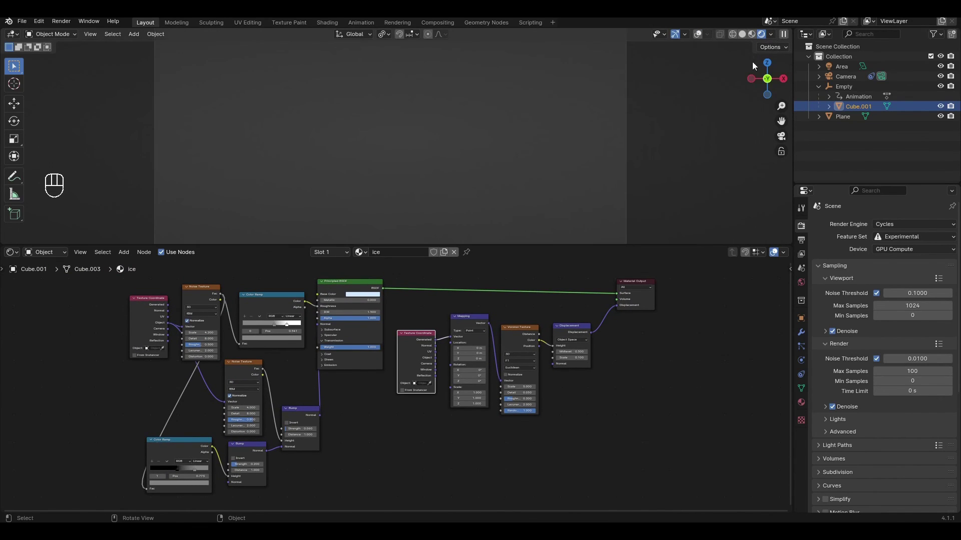